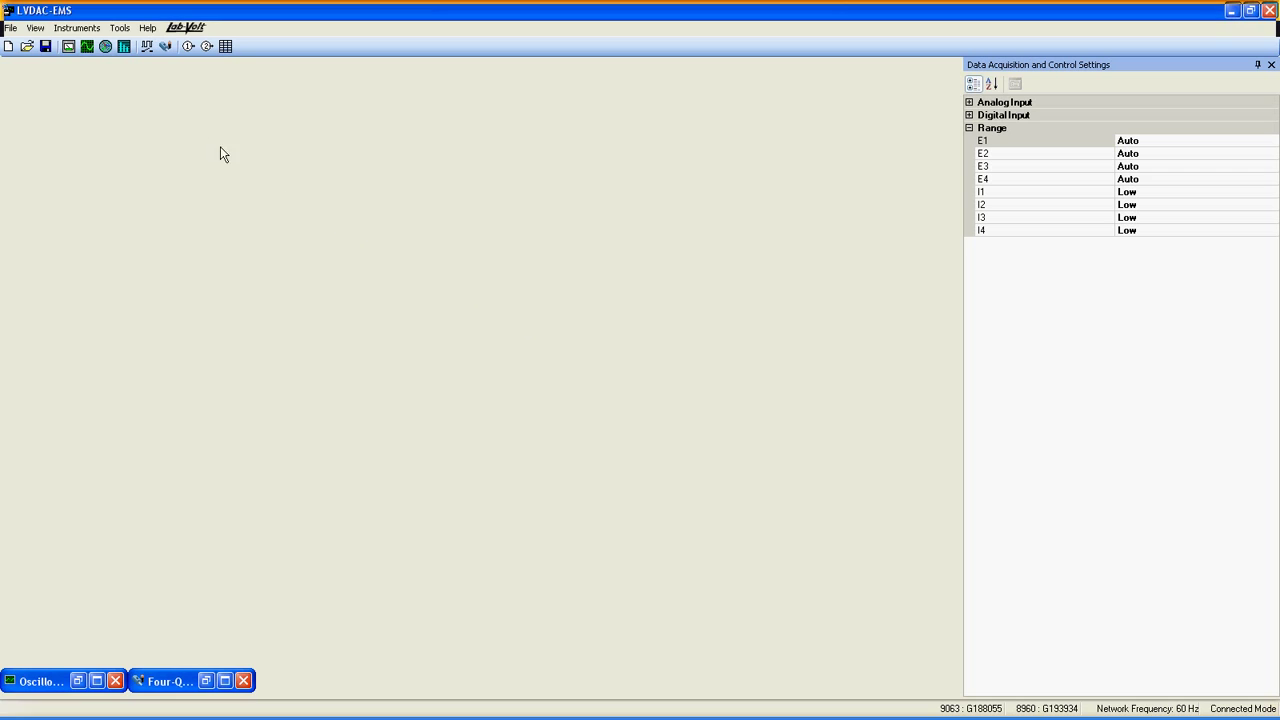
Step: Change the Chopper/Inverter Control function from Boost Chopper to Three-Phase, V/f Inverter
left_click(146, 46)
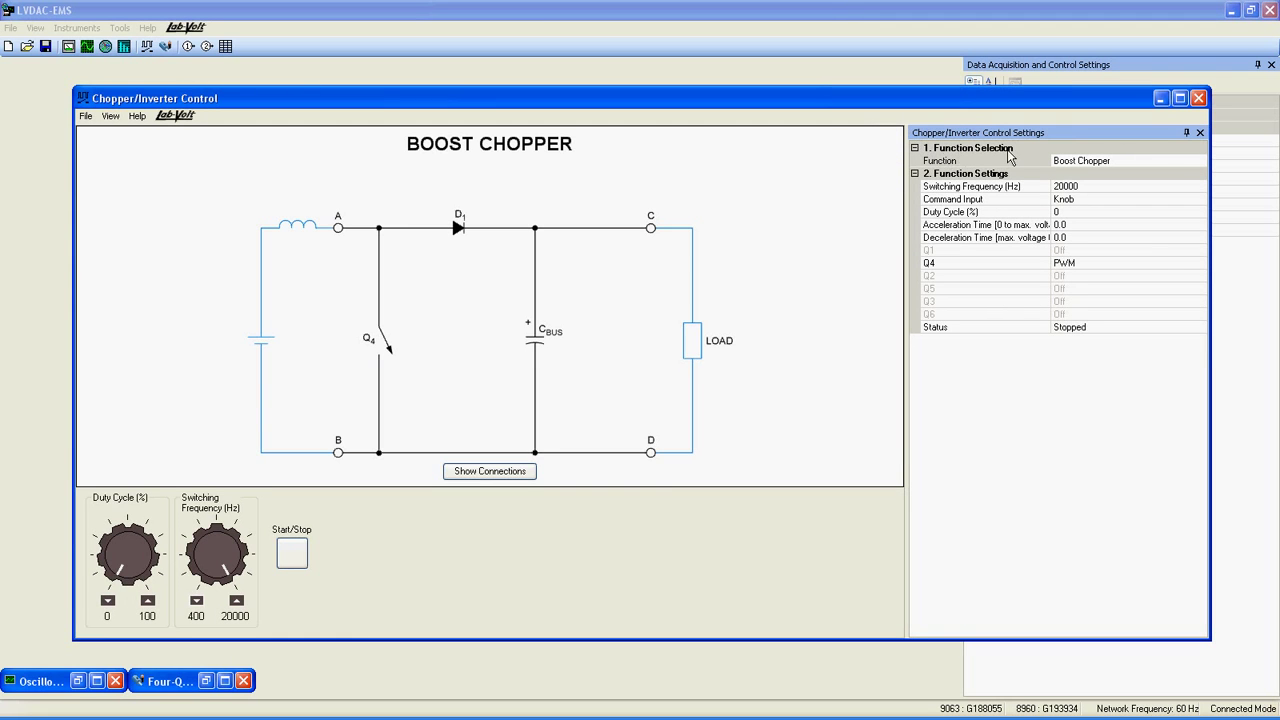
left_click(1196, 165)
left_click(1199, 161)
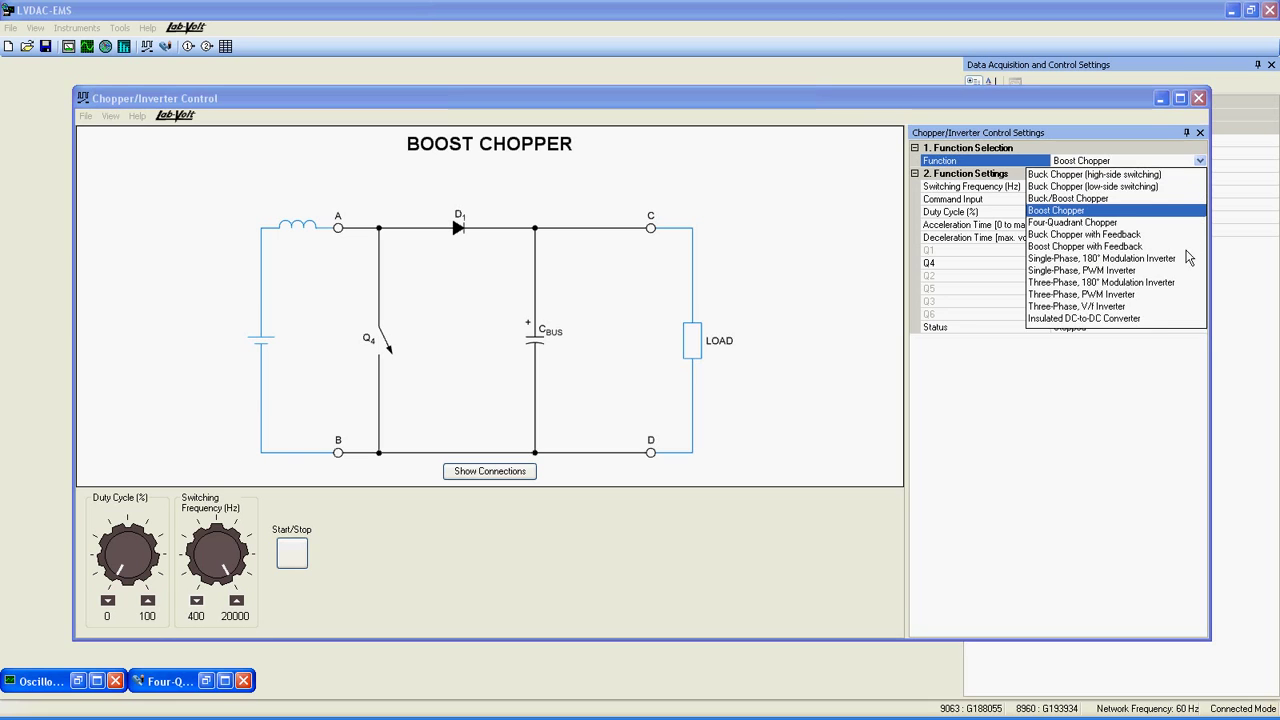
left_click(1087, 307)
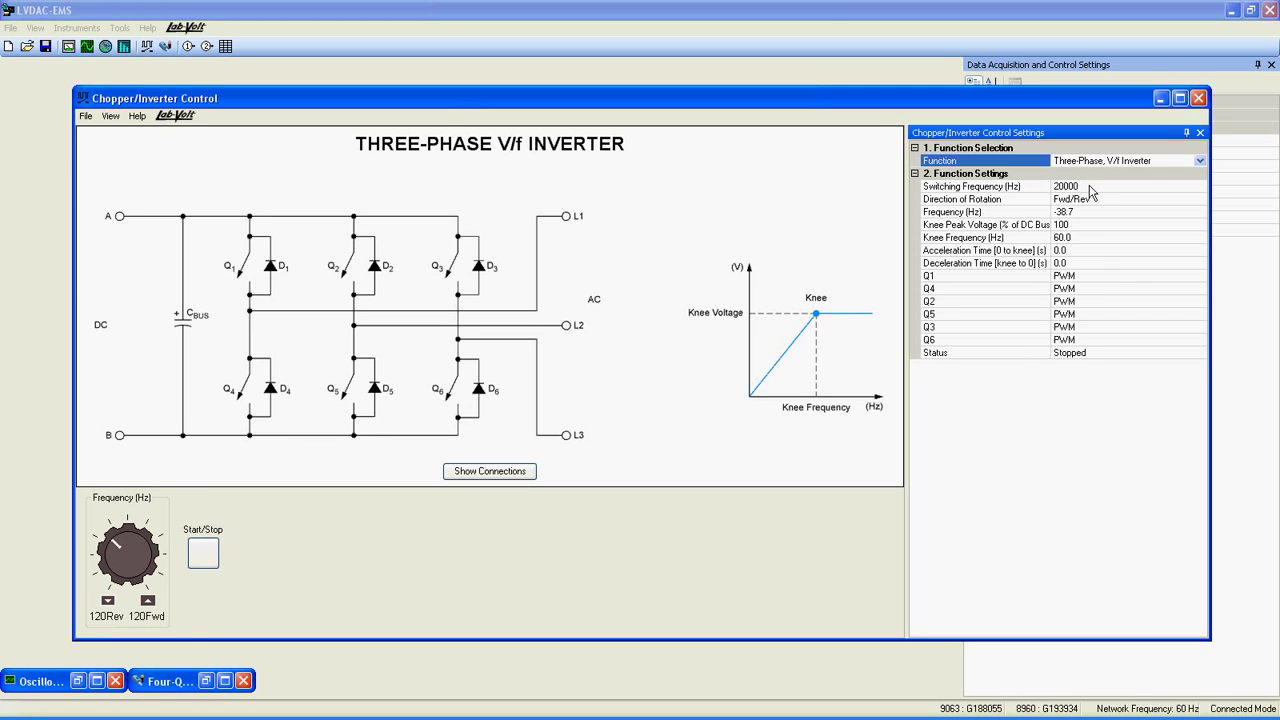
Step: Enter 20 as the switching frequency setting
left_click(1089, 187)
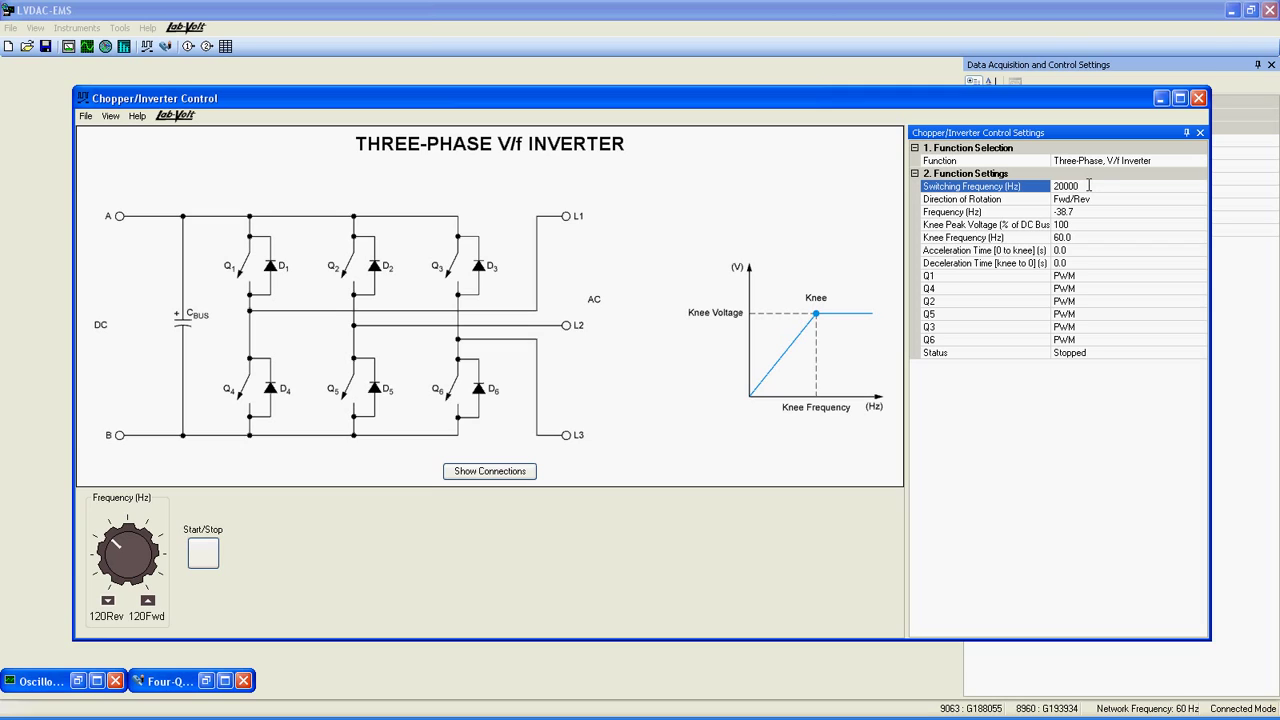
left_click(1089, 186)
type("20")
Step: Set Direction of Rotation to Fwd, giving a 0 to 120 Hz frequency range
left_click(1172, 203)
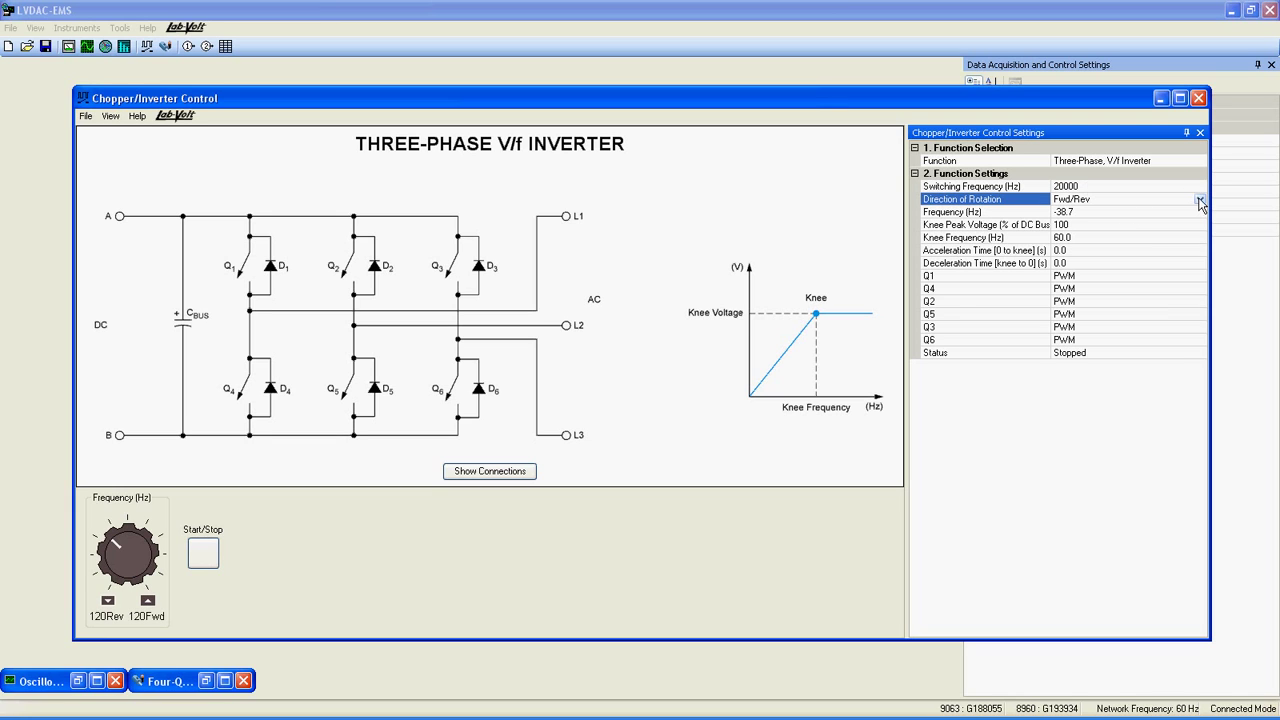
left_click(1200, 200)
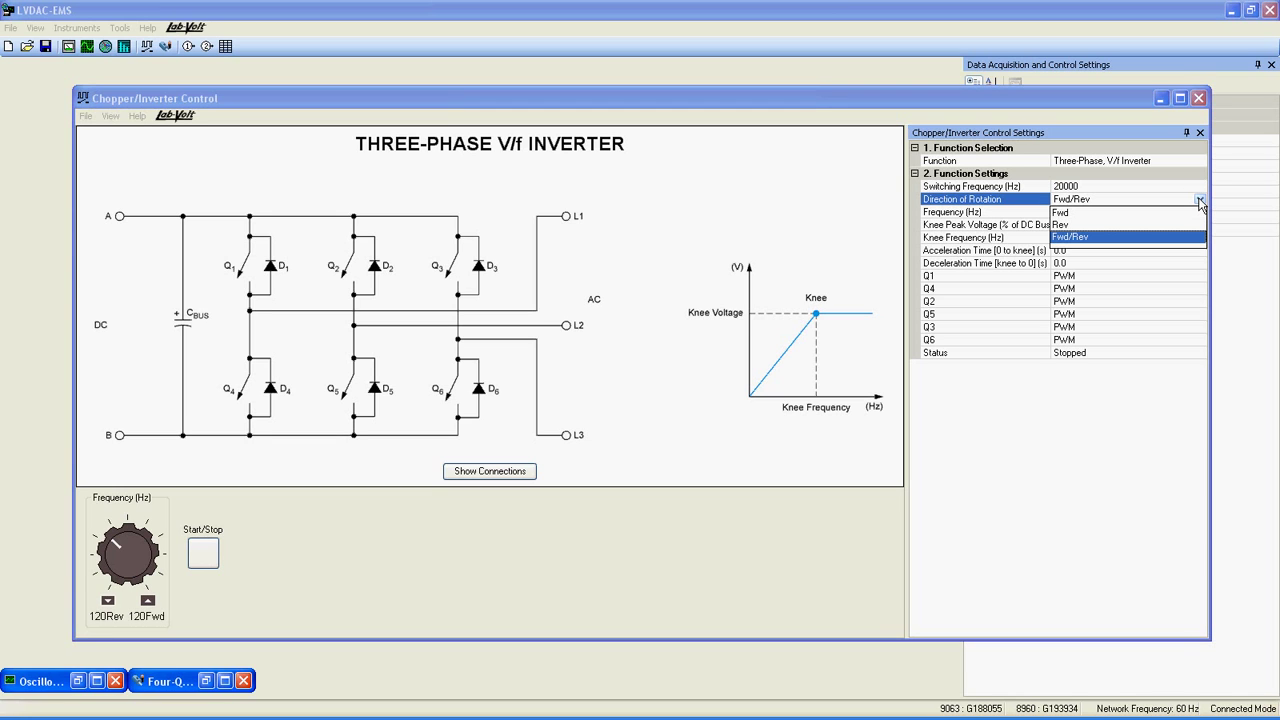
left_click(1078, 213)
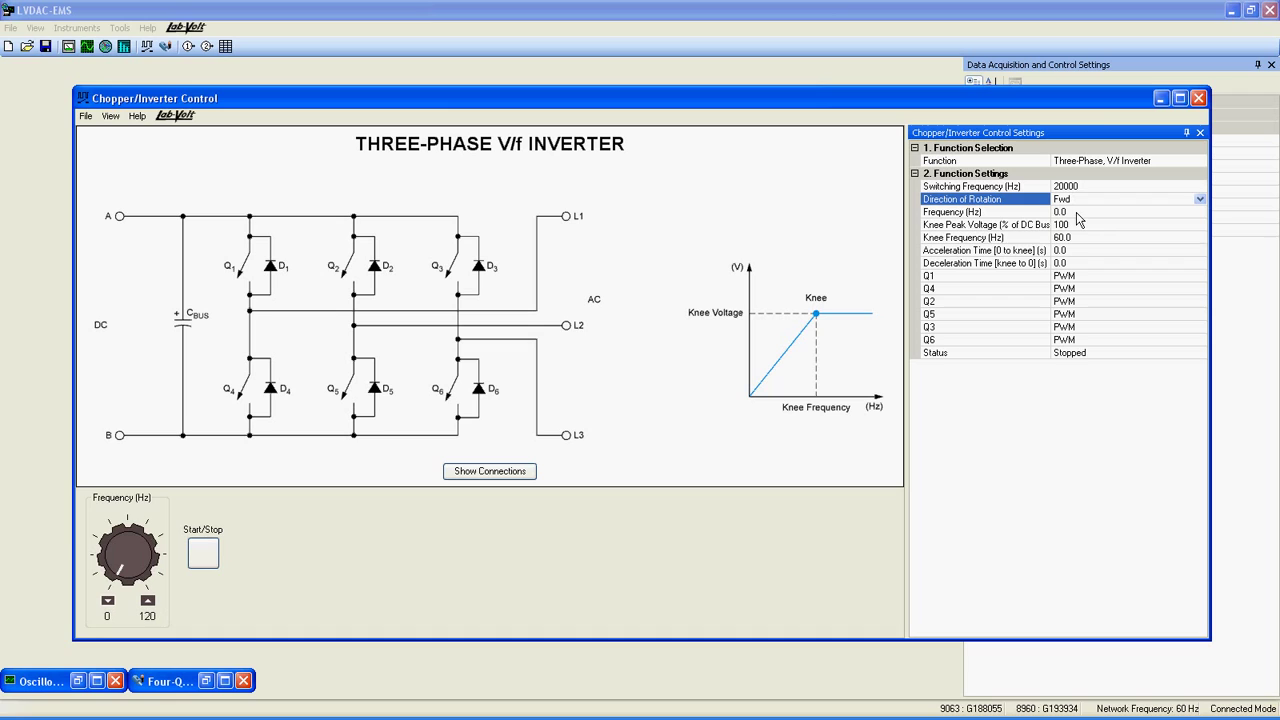
Step: Set the inverter frequency to its 120 Hz forward limit
left_click(1194, 212)
double_click(1193, 212)
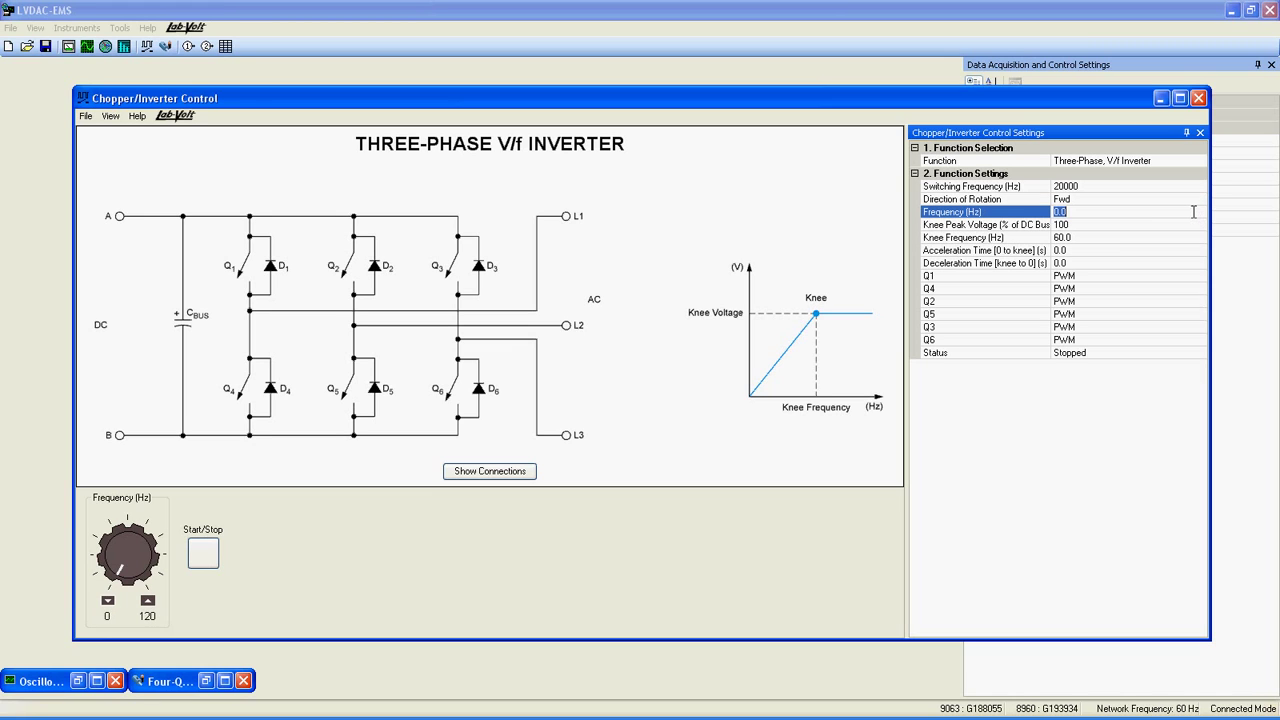
type("122")
key("Return")
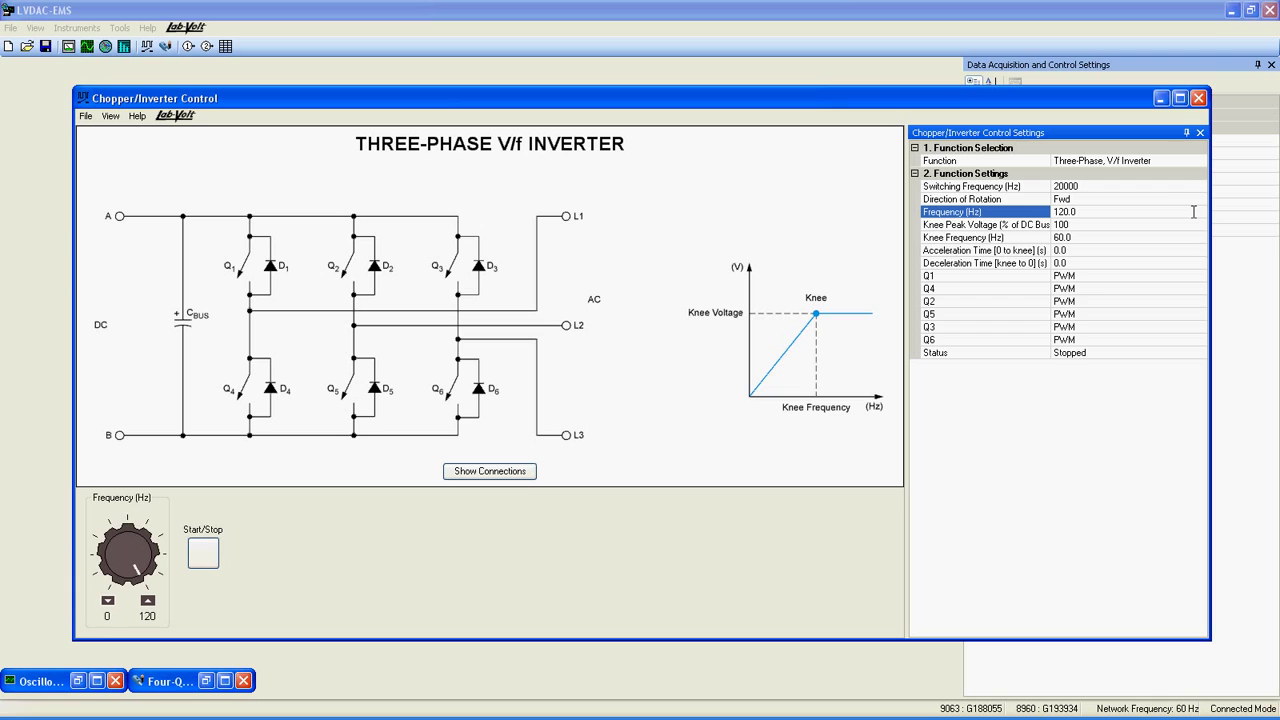
Step: Change Direction of Rotation to Fwd/Rev
left_click(1199, 200)
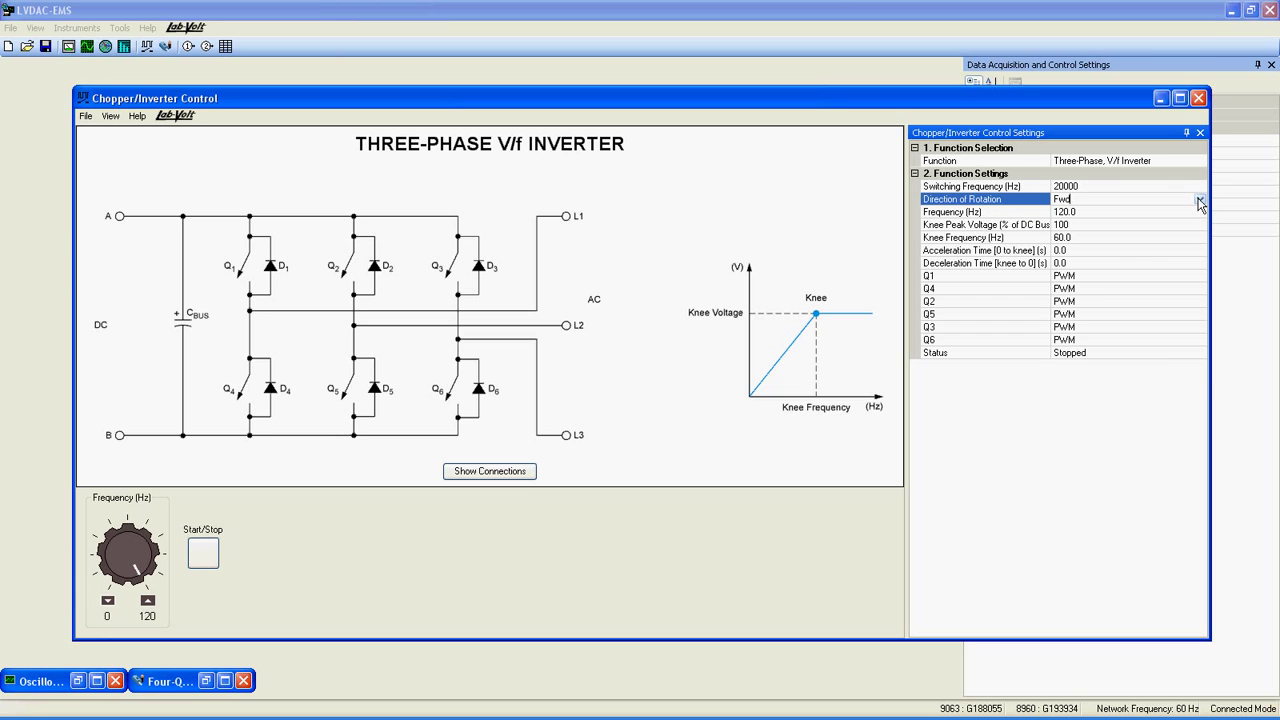
left_click(1201, 201)
left_click(1089, 237)
Step: Enter -120 Hz as the frequency, then reset it to 0 Hz
left_click(1086, 212)
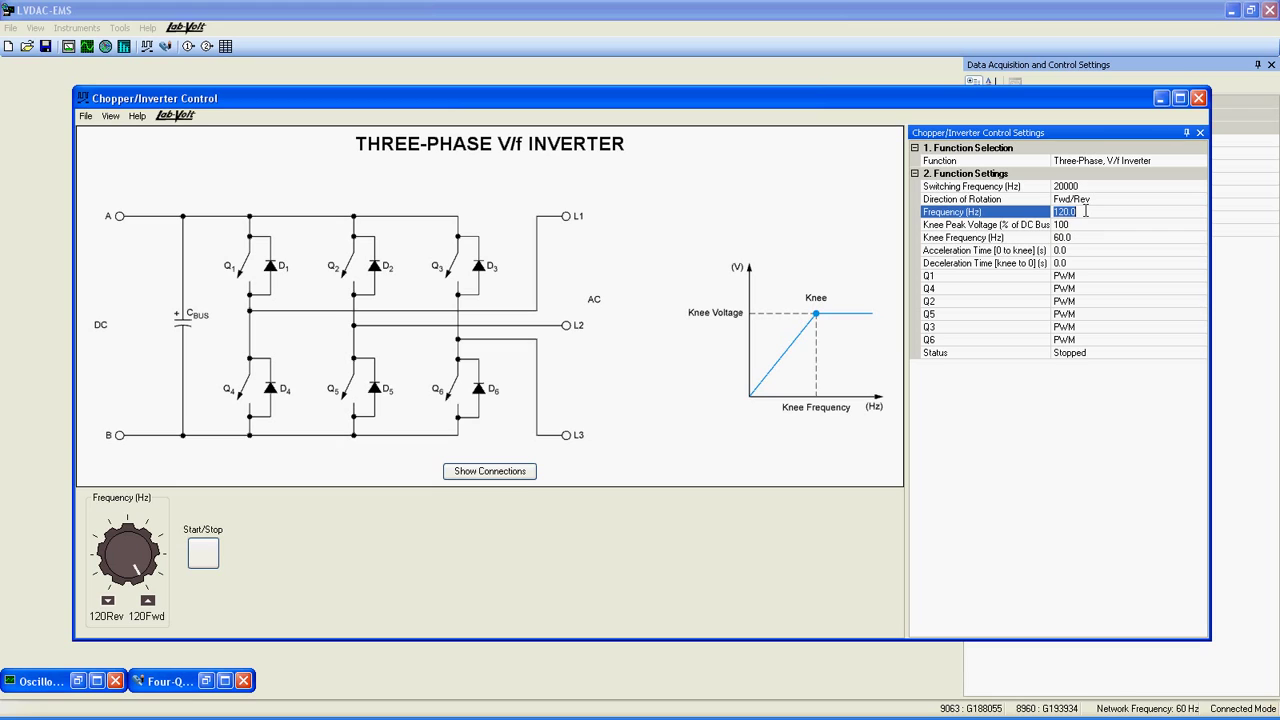
type("-020")
key("Return")
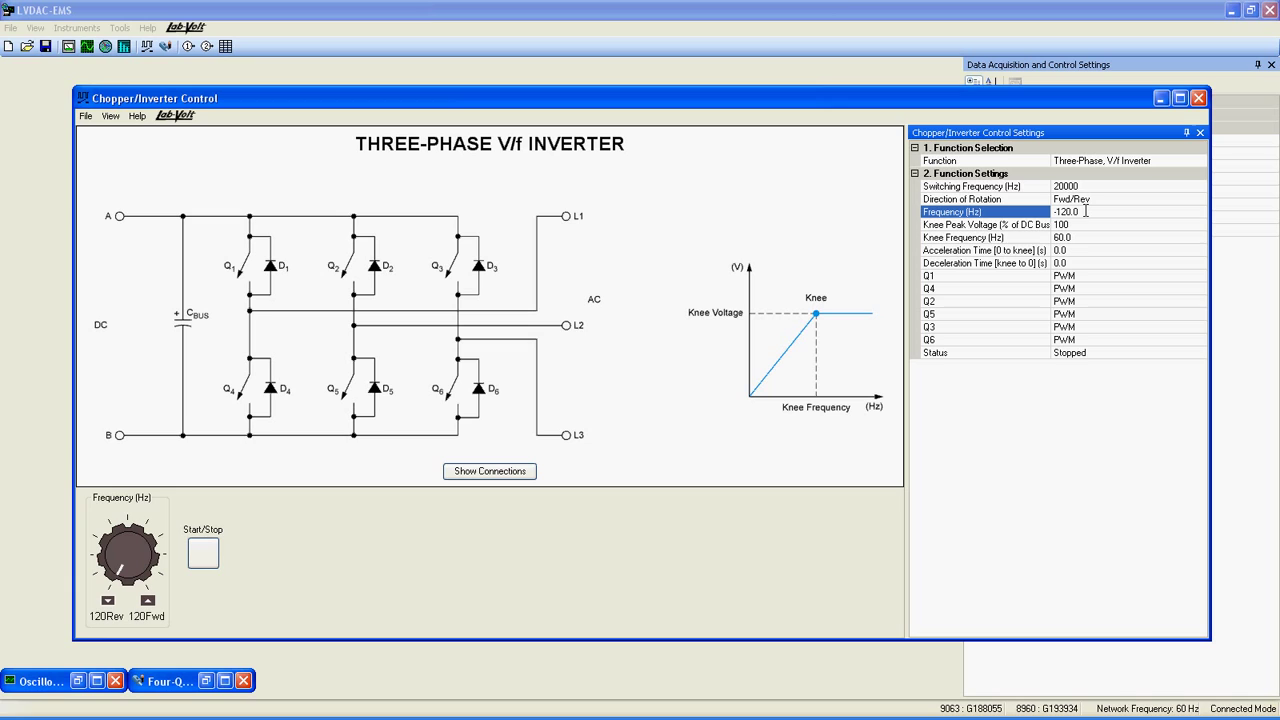
left_click(1086, 212)
type("0")
key("Return")
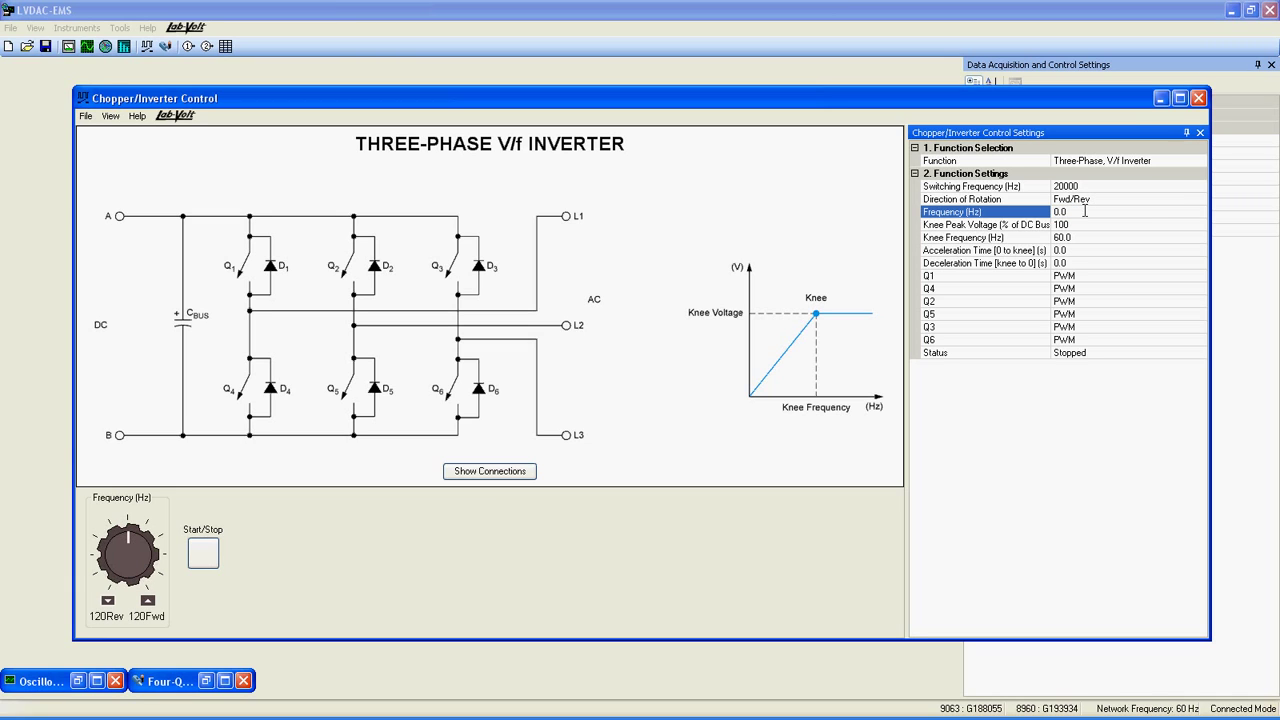
left_click(1086, 224)
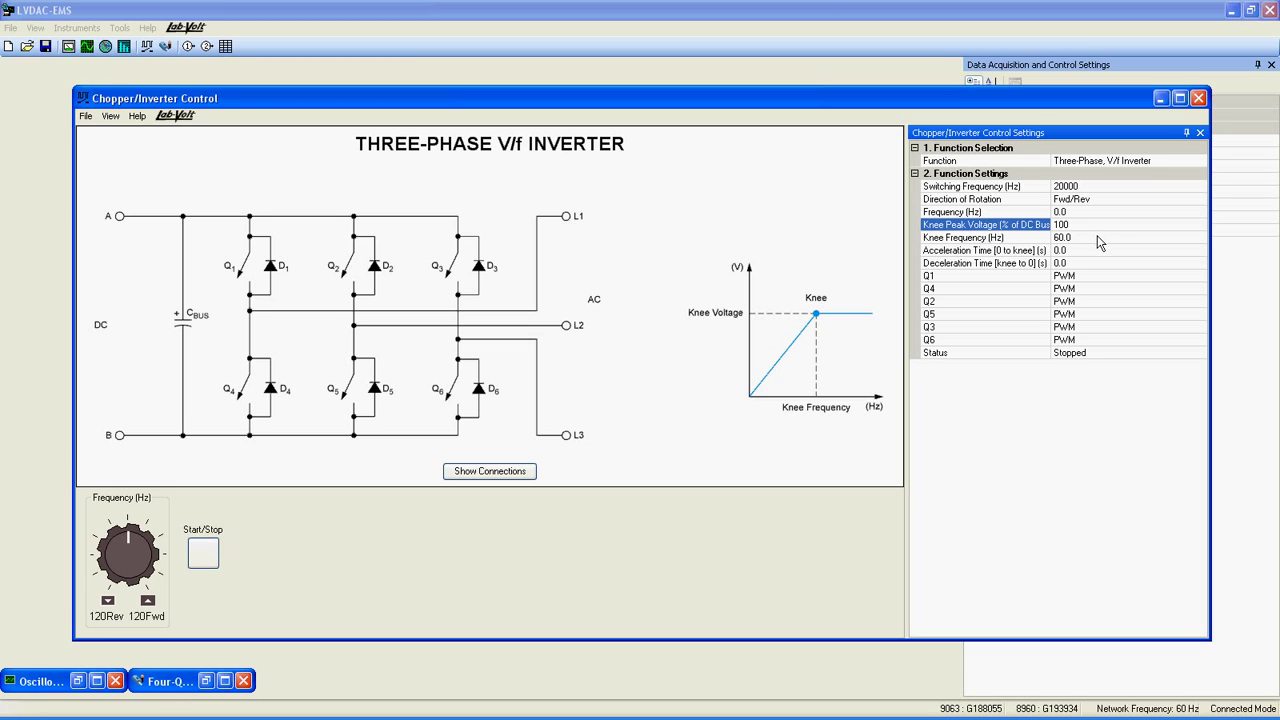
left_click(1096, 237)
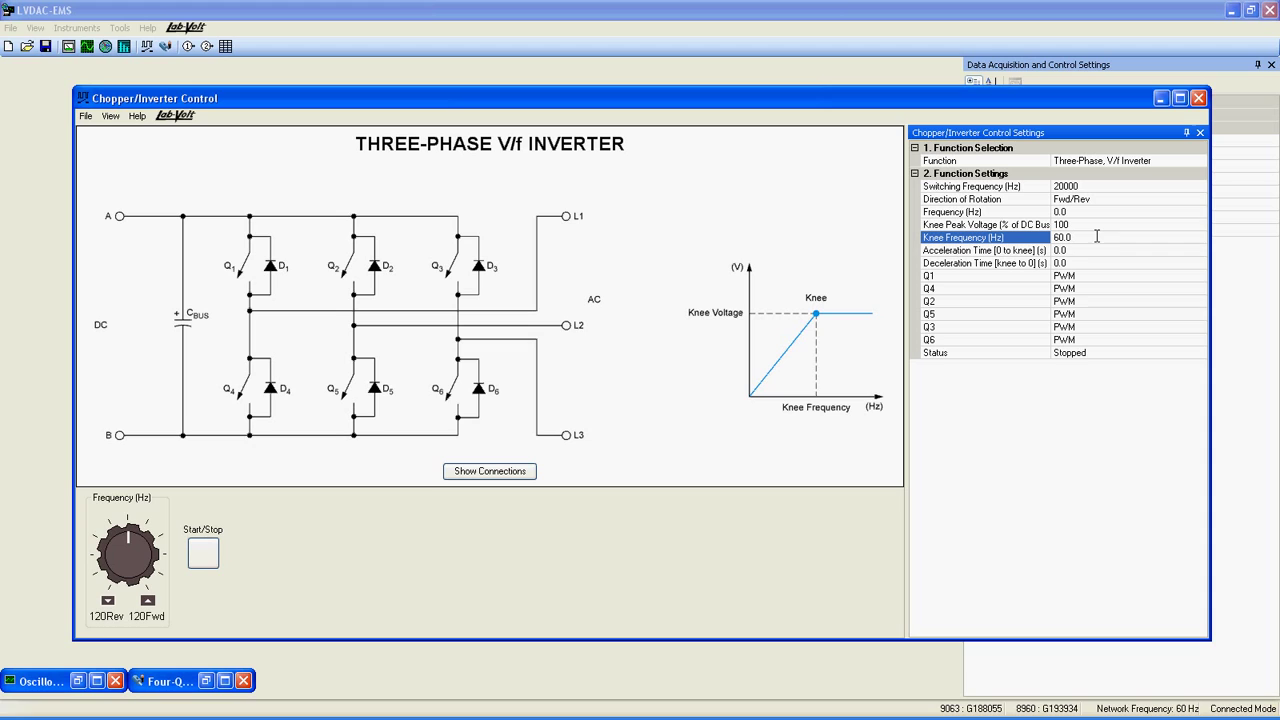
left_click(1092, 250)
left_click(1095, 263)
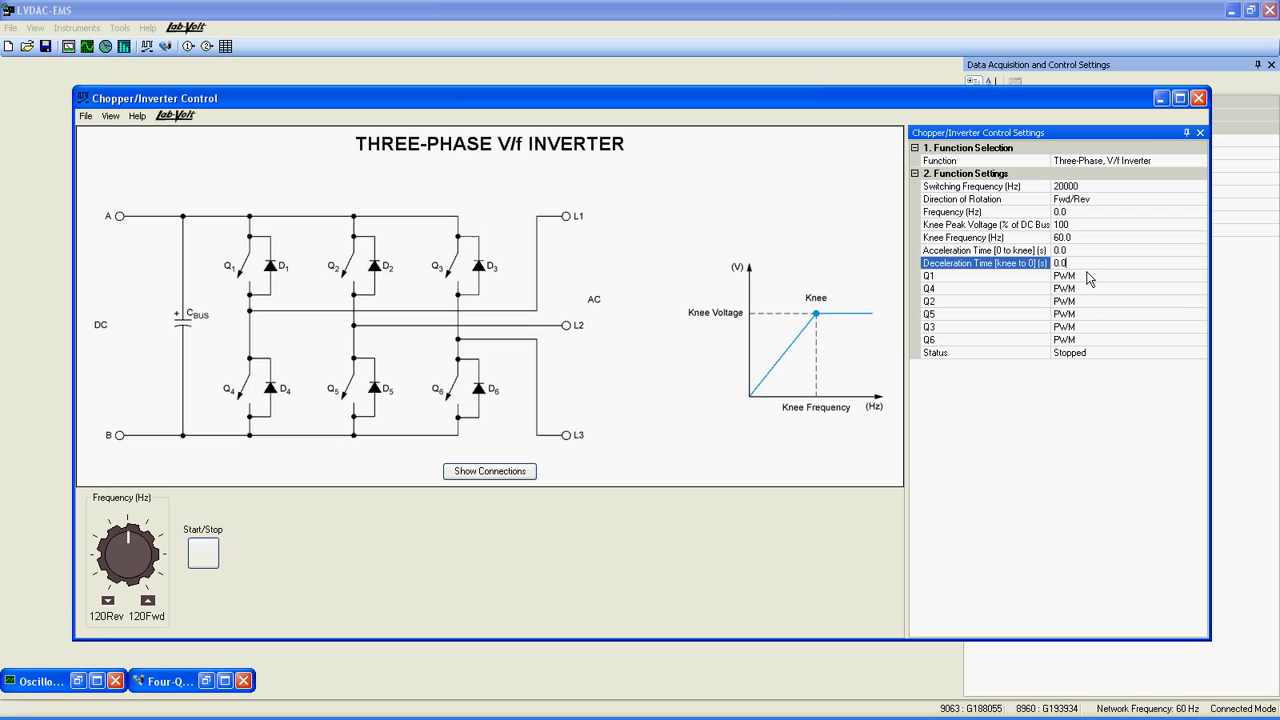
left_click(1199, 340)
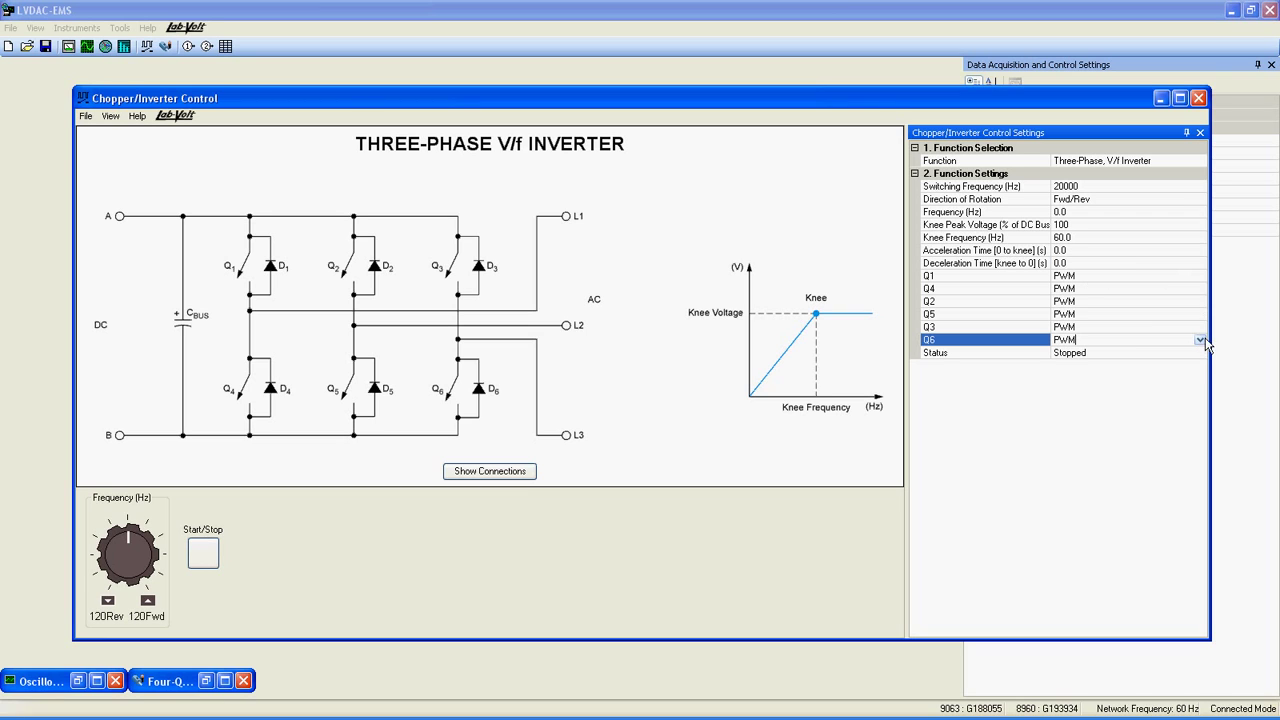
left_click(1200, 340)
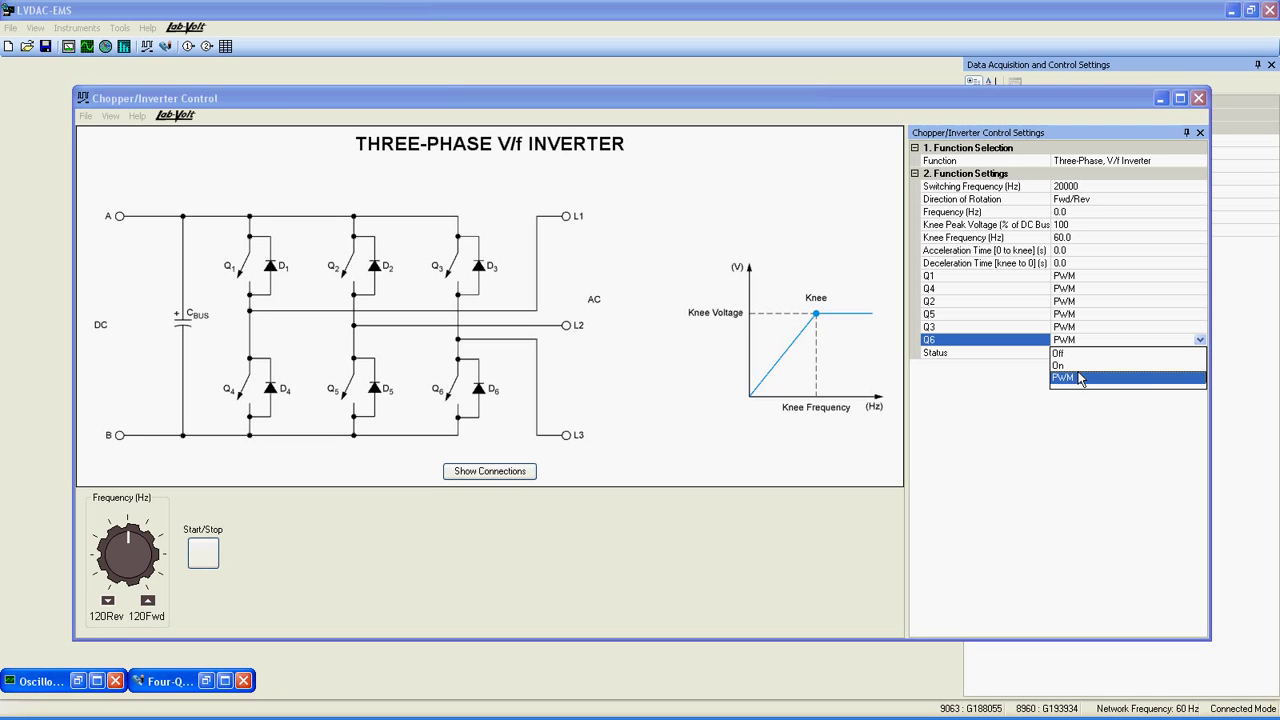
left_click(1200, 340)
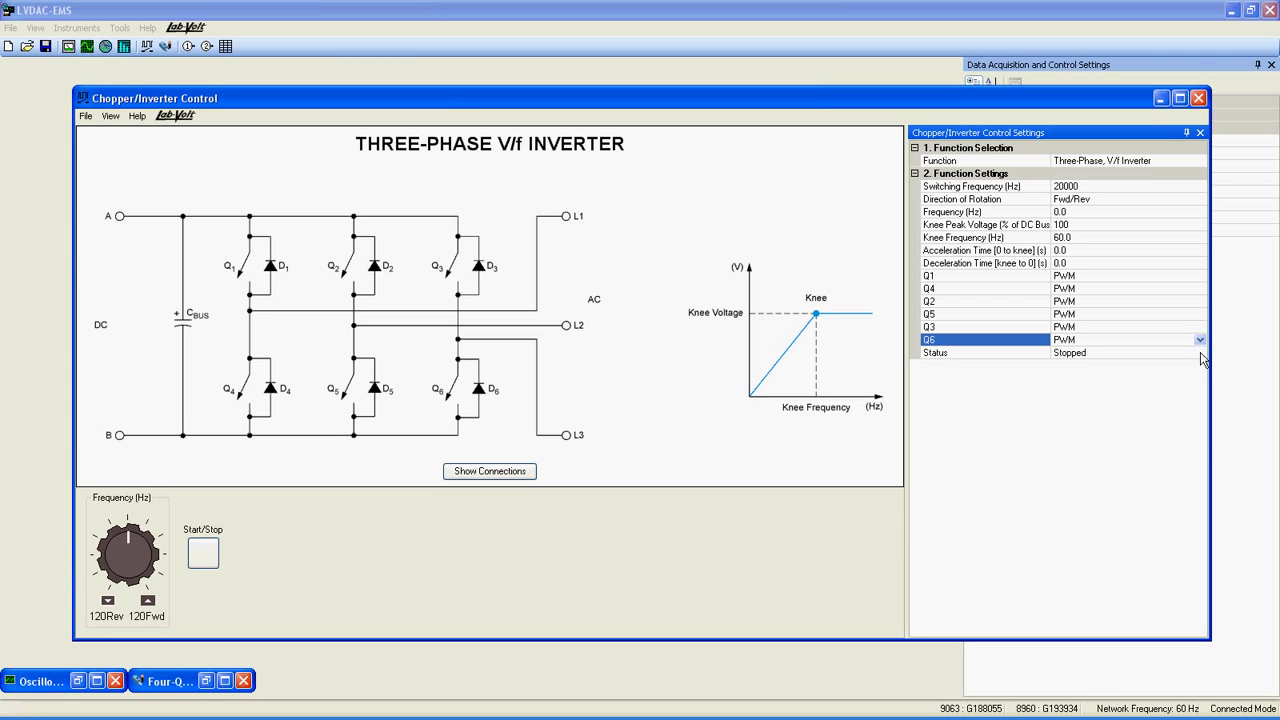
Step: Leave the inverter status on Stopped and turn the Frequency knob up to 1.1 Hz
left_click(1200, 355)
left_click(1200, 355)
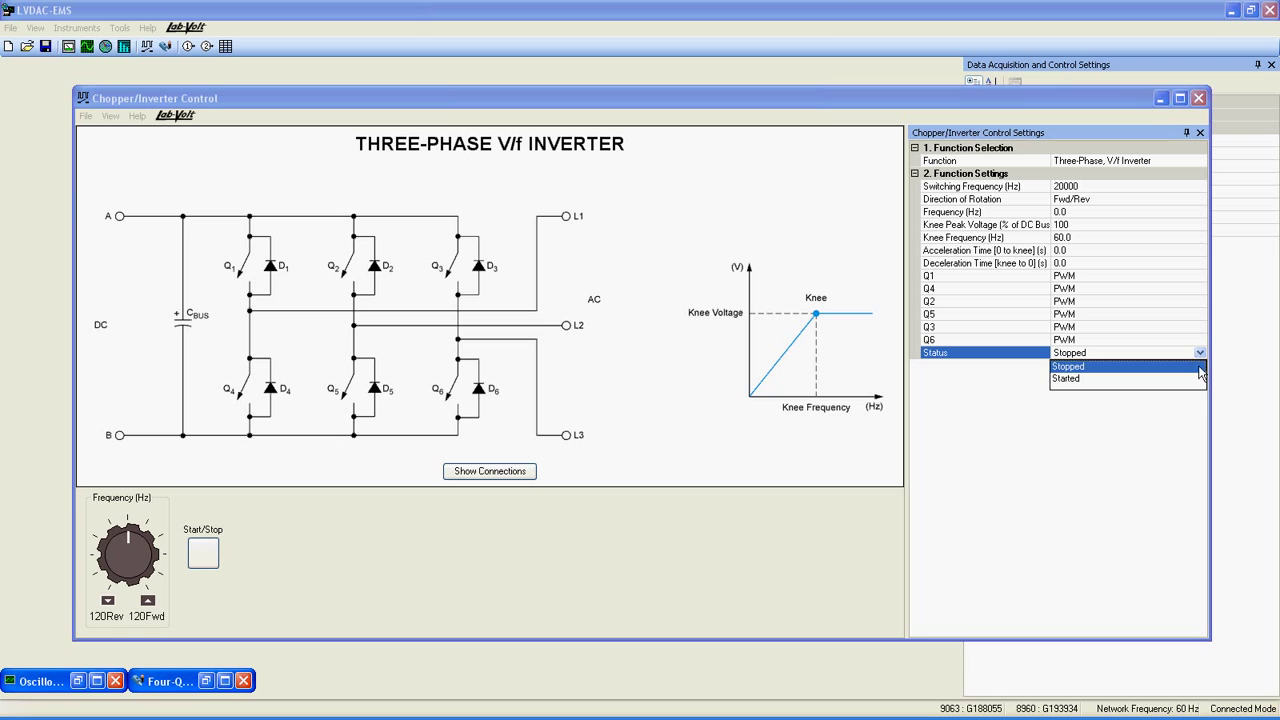
left_click(1199, 366)
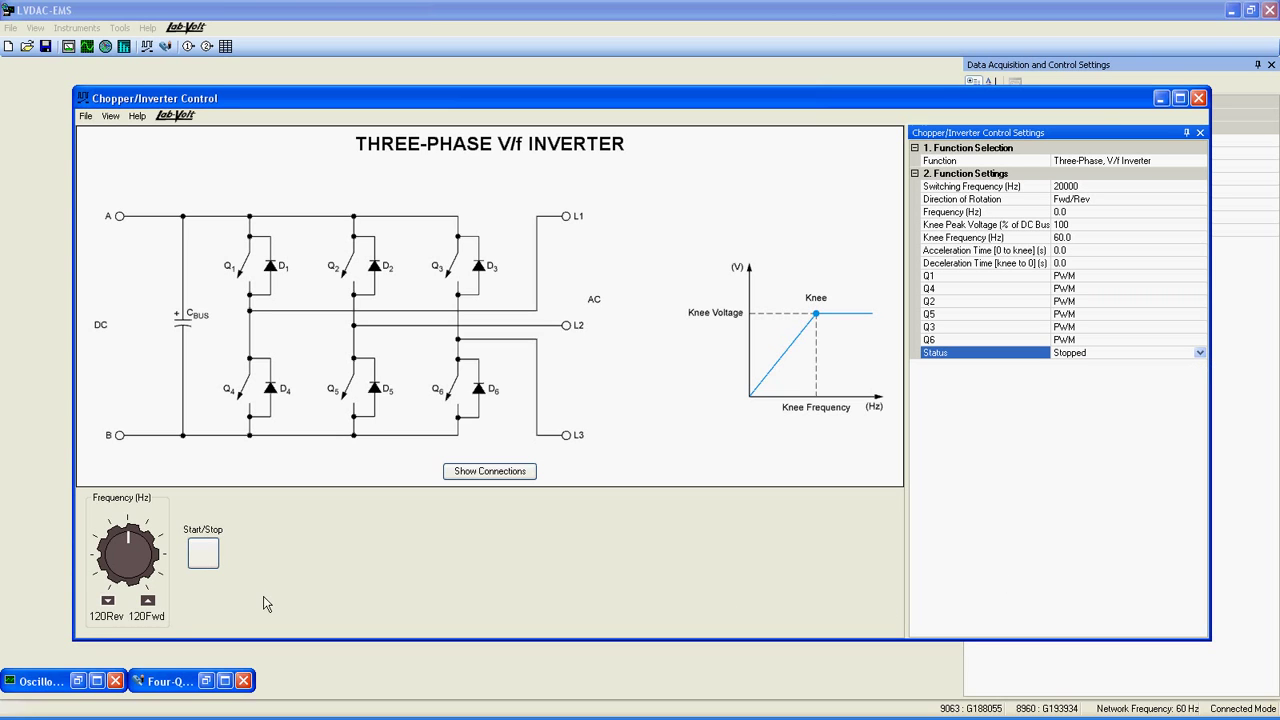
left_click_drag(129, 548, 128, 540)
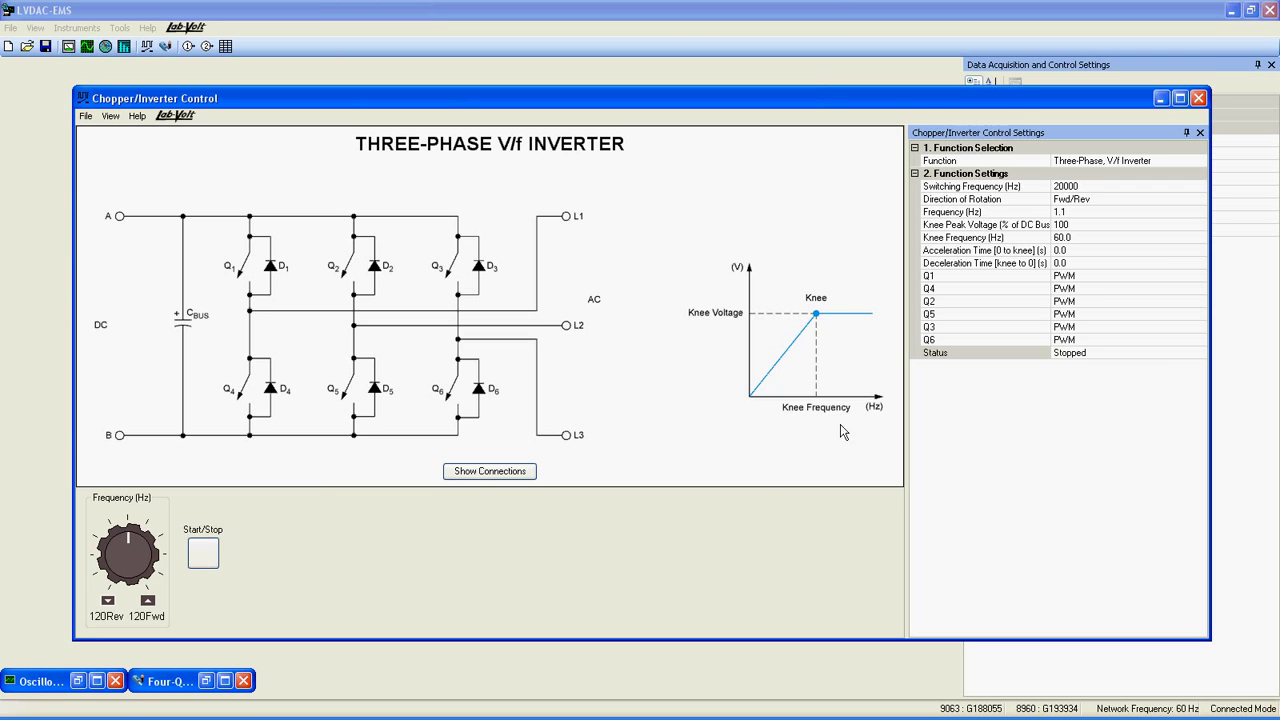
left_click(508, 471)
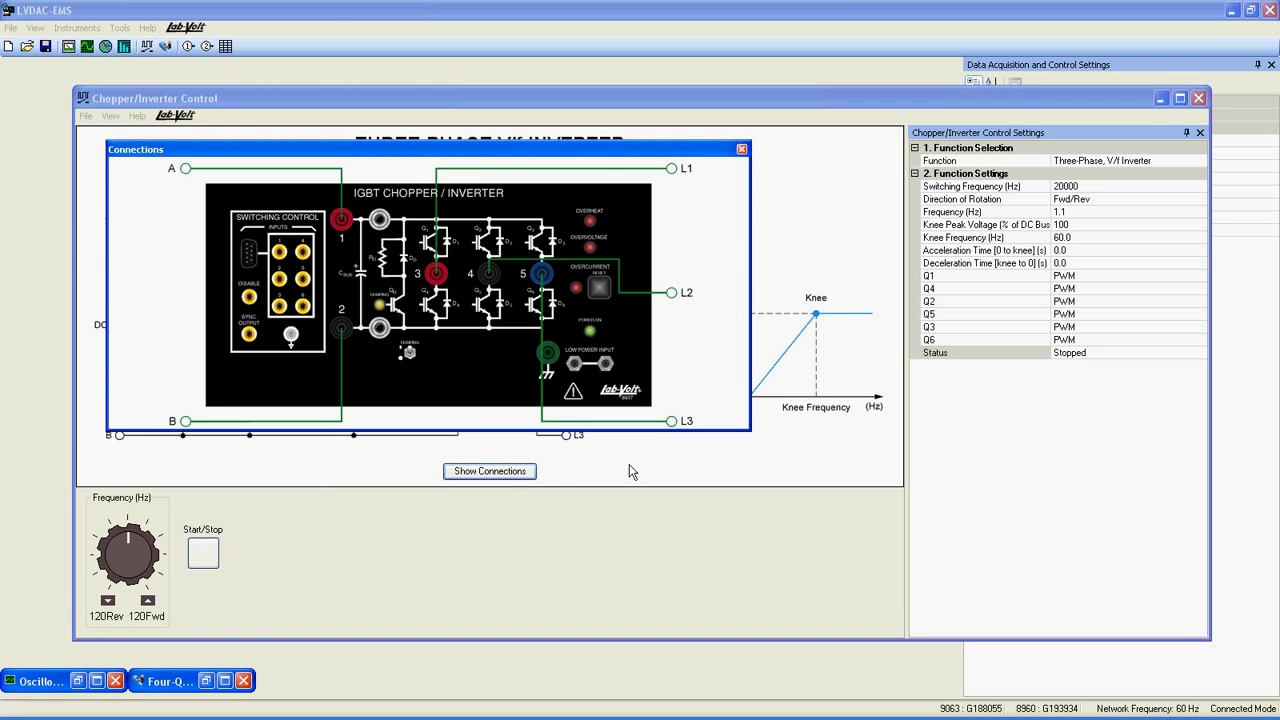
left_click(741, 150)
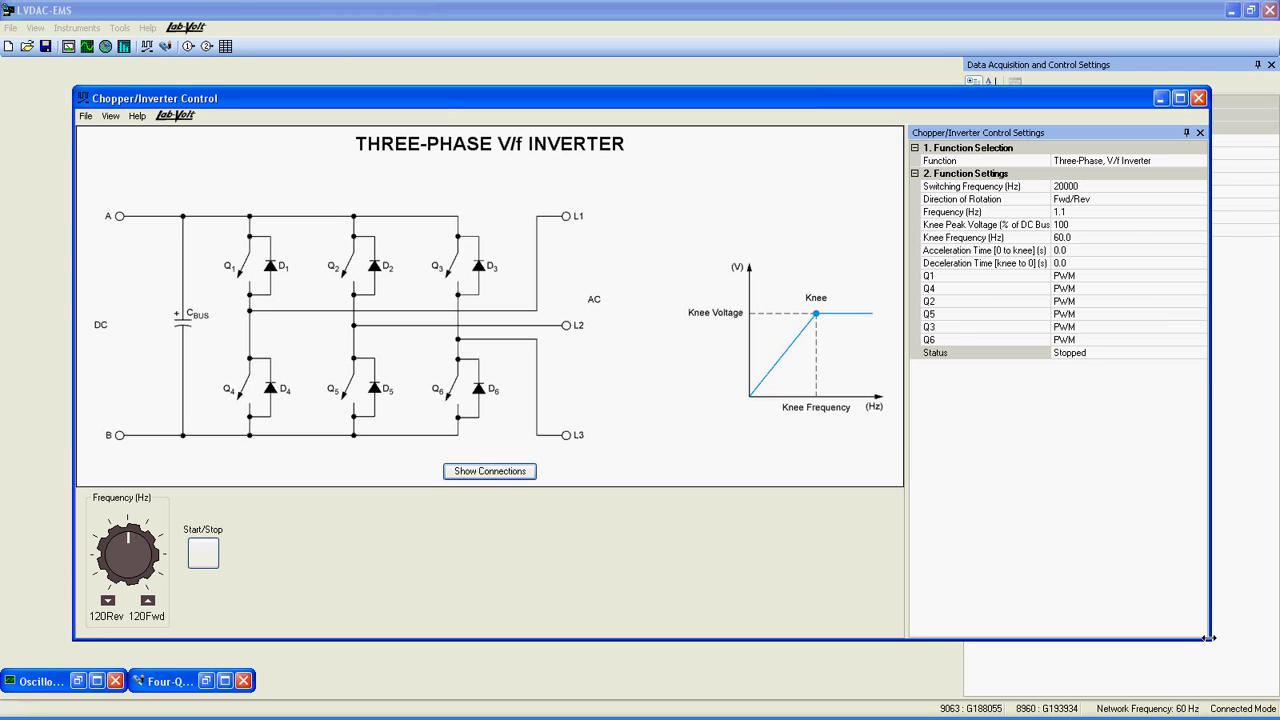
Step: Shrink the Chopper/Inverter Control window and move it to the lower right
left_click_drag(1207, 637, 721, 413)
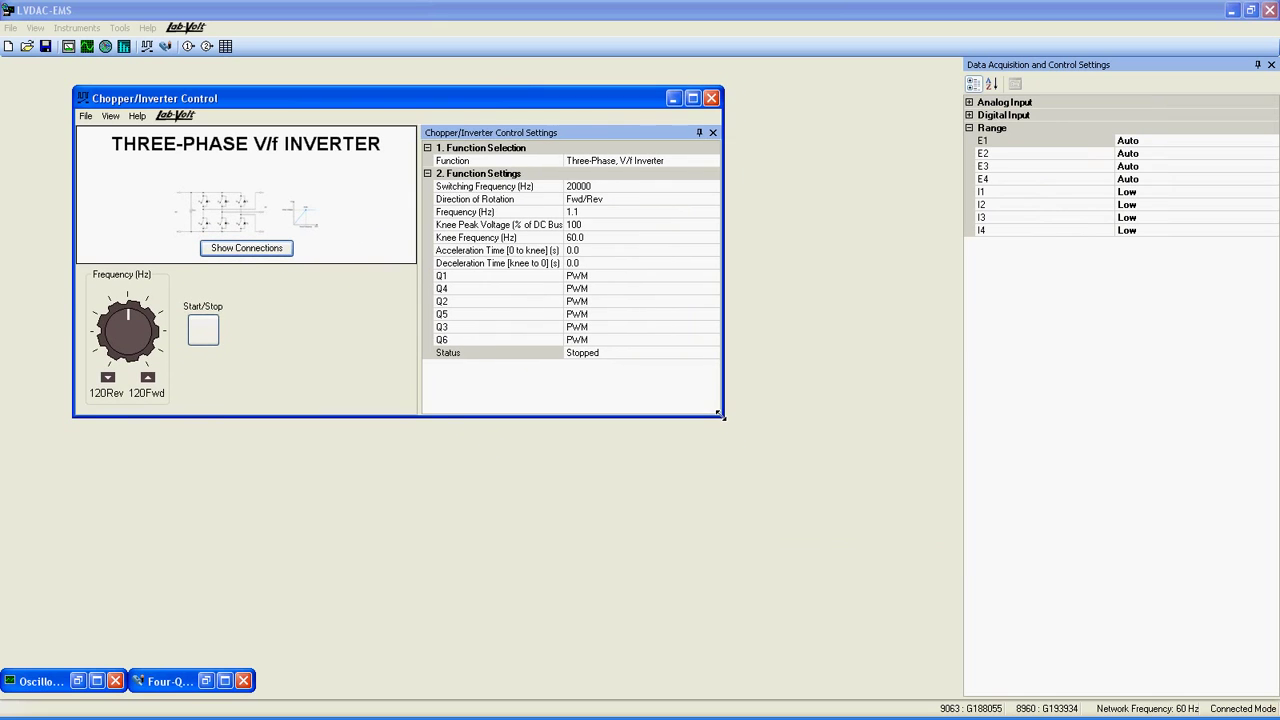
left_click_drag(370, 105, 920, 396)
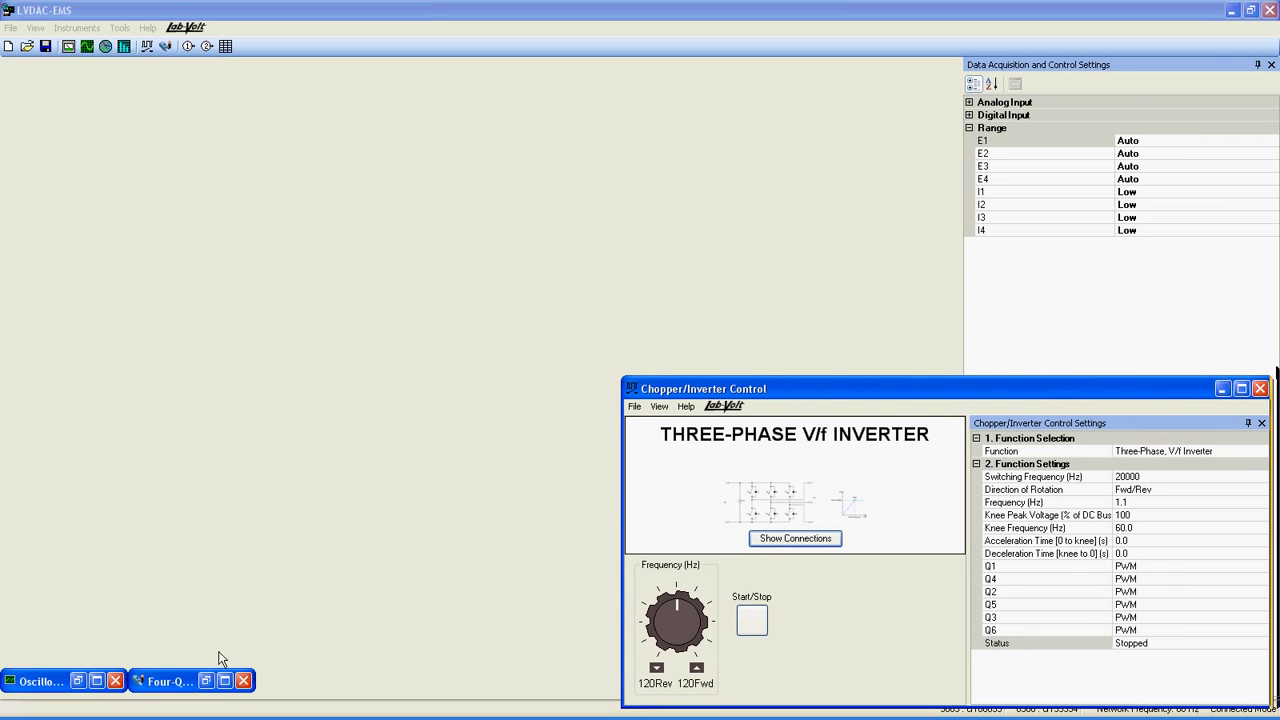
Step: Restore the Oscilloscope and Four-Quadrant Dynamometer windows beside the inverter control window
left_click(77, 681)
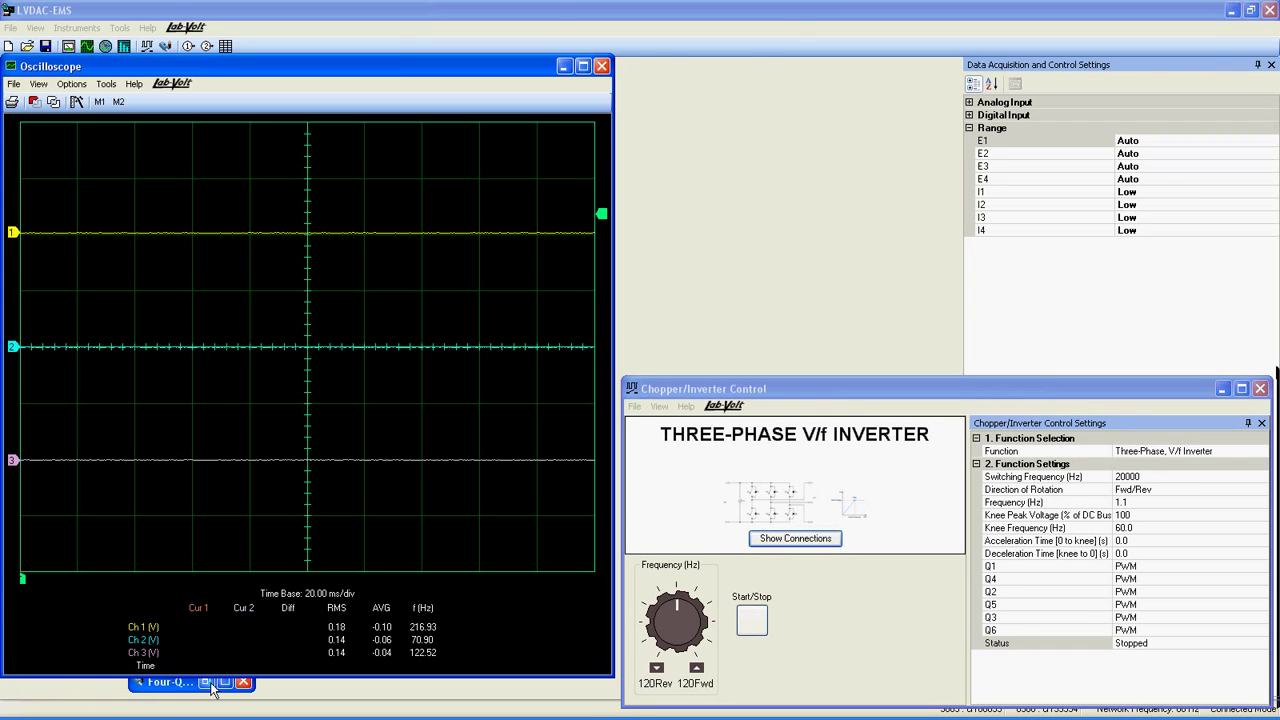
left_click(208, 683)
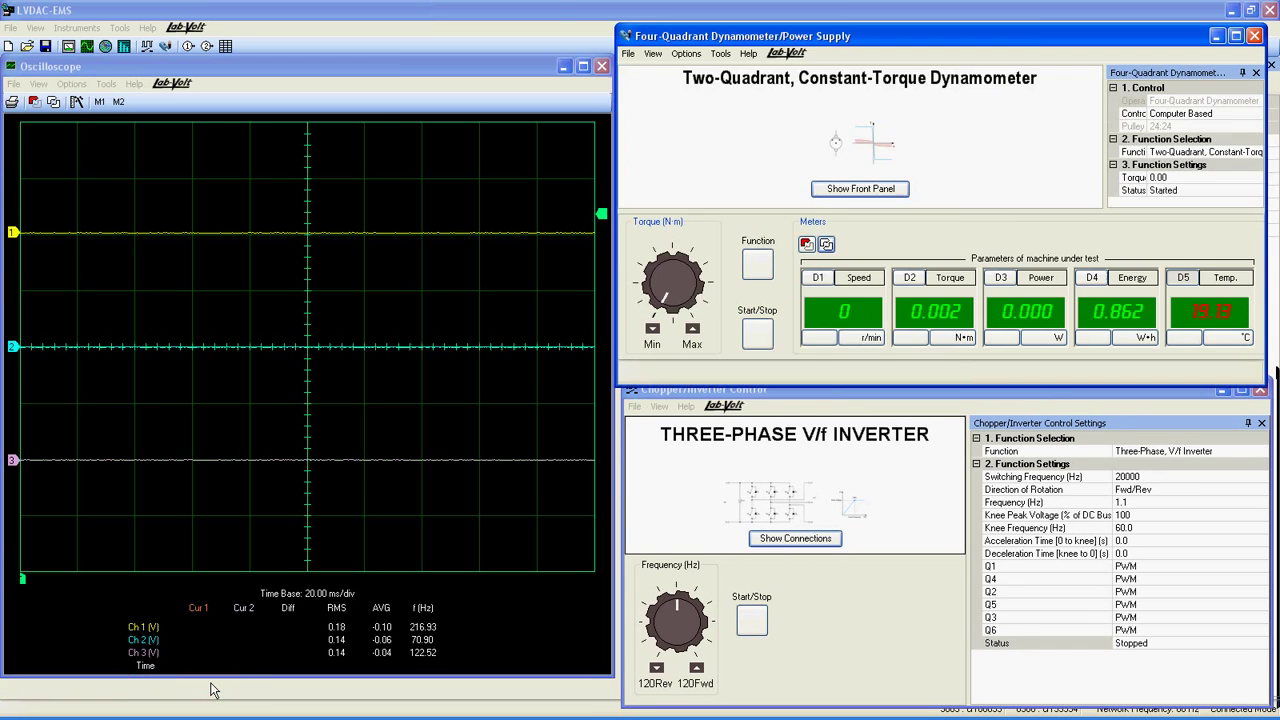
left_click(793, 391)
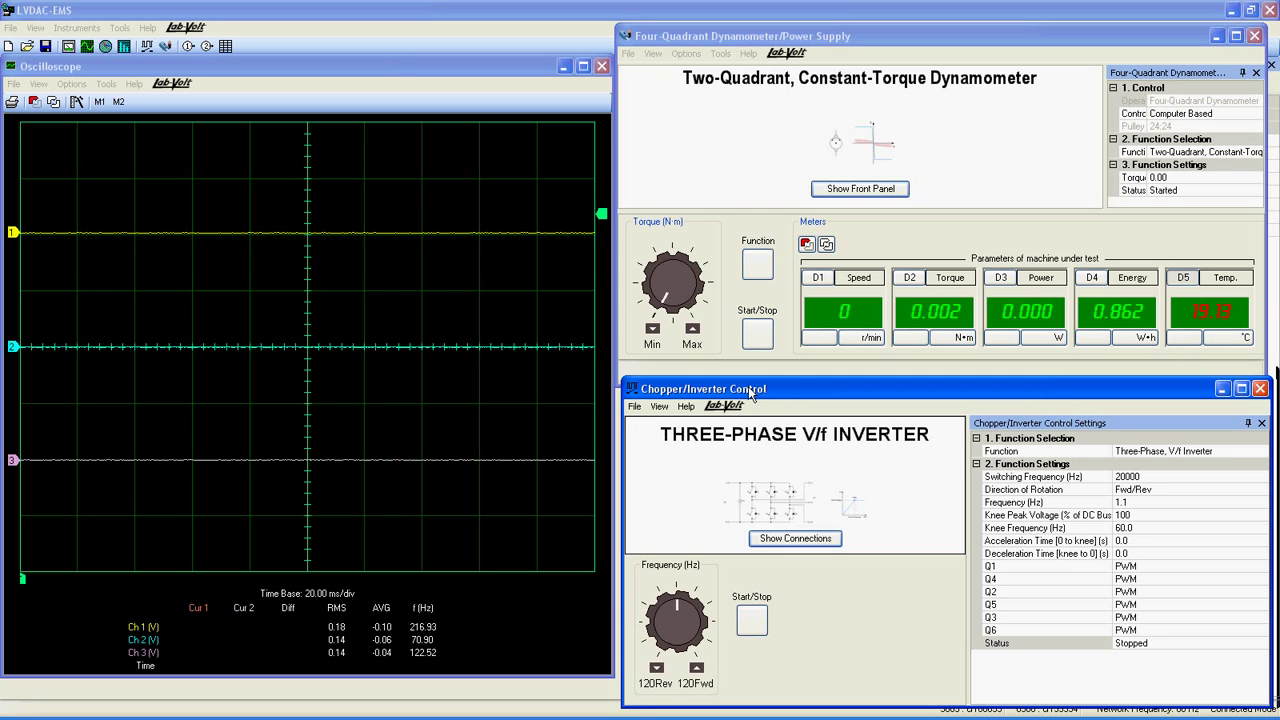
left_click(55, 107)
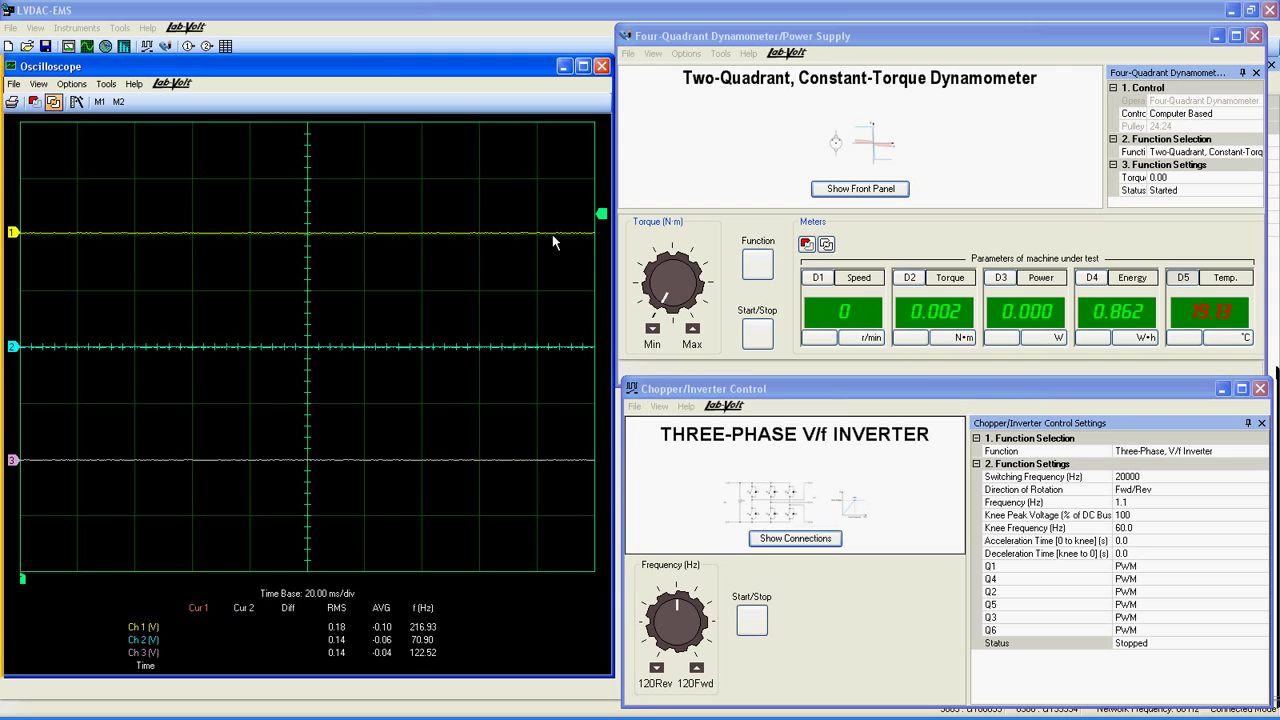
left_click(835, 244)
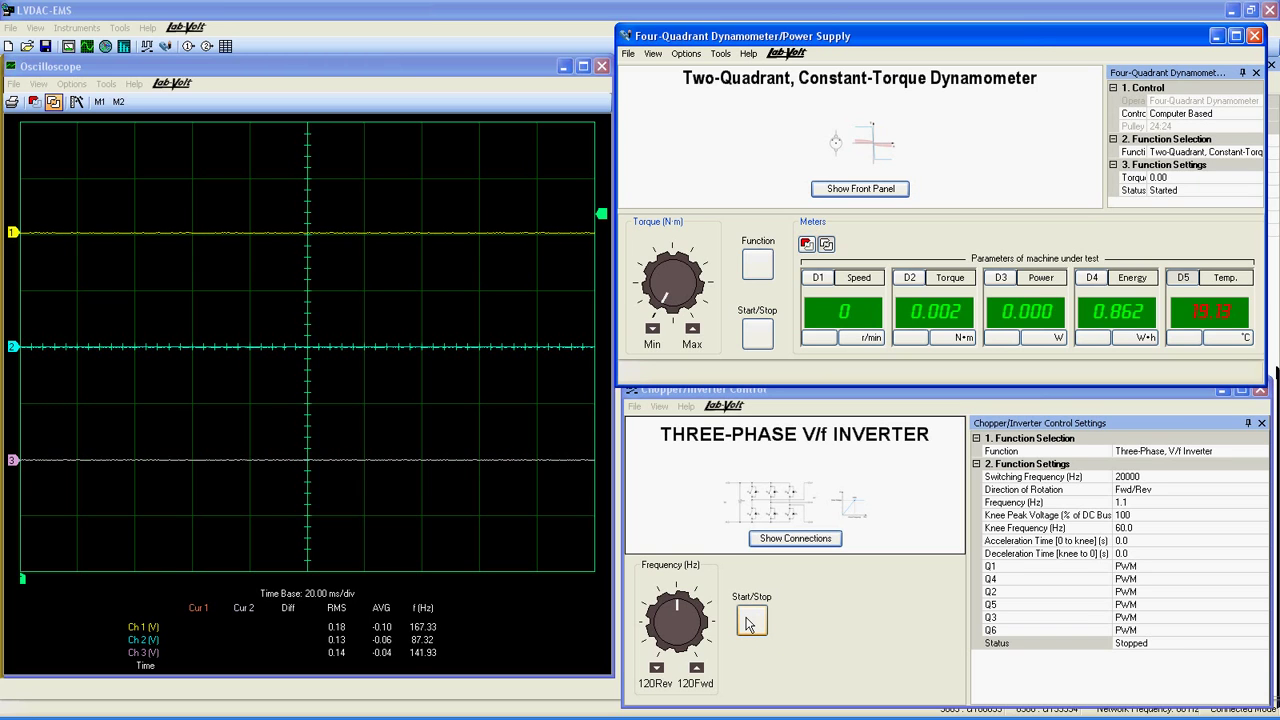
Step: Start the V/f inverter and step its frequency up to about 16 Hz
left_click(748, 622)
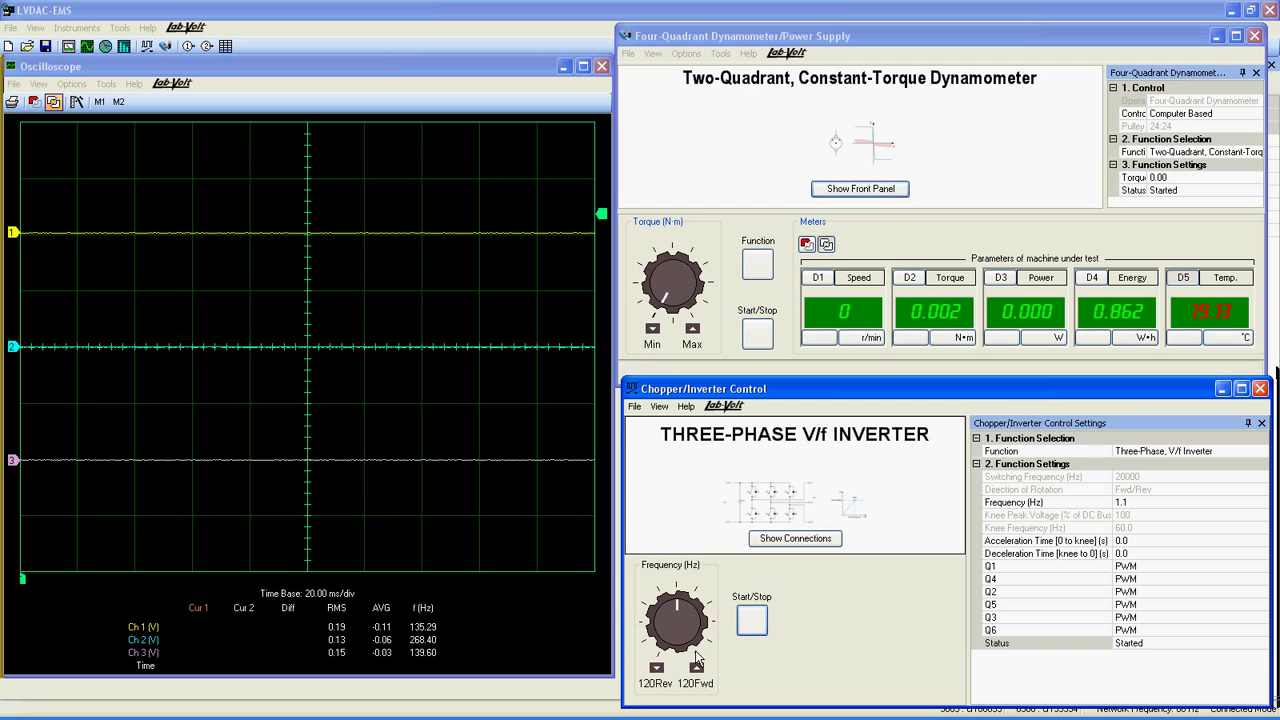
left_click(697, 670)
left_click(697, 670)
left_click(697, 670)
left_click(697, 670)
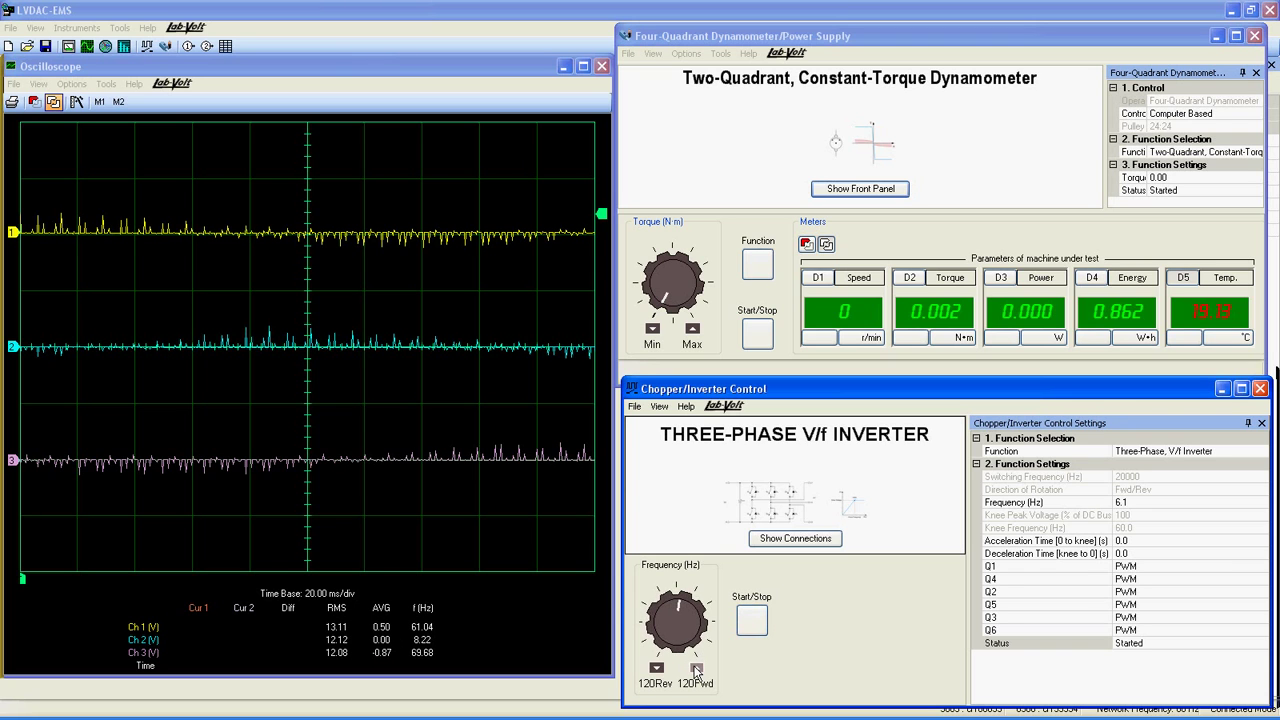
left_click(697, 670)
left_click(697, 670)
left_click(697, 670)
left_click(697, 670)
left_click(697, 670)
left_click(697, 670)
left_click(697, 670)
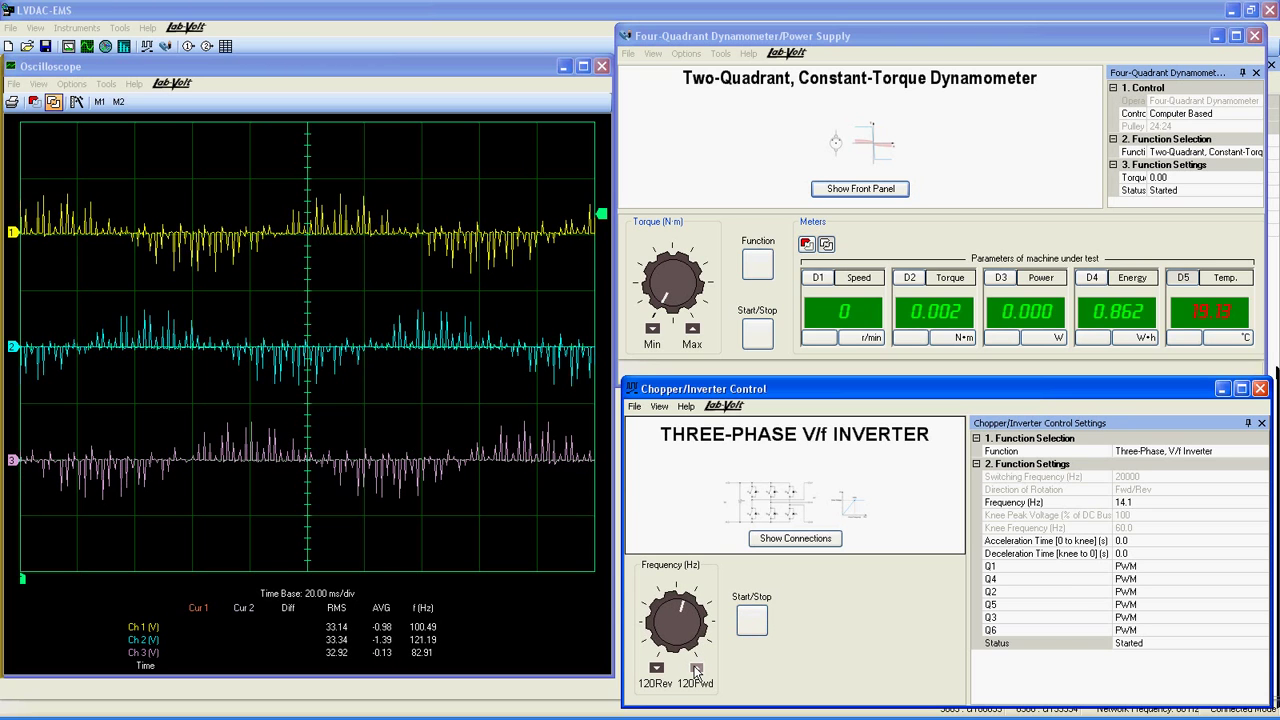
left_click(697, 670)
left_click(697, 670)
Step: Keep raising the inverter frequency to 44.1 Hz, motor near 1073 r/min
left_click(697, 670)
left_click(697, 670)
left_click(697, 670)
left_click(697, 670)
left_click(697, 670)
left_click(697, 670)
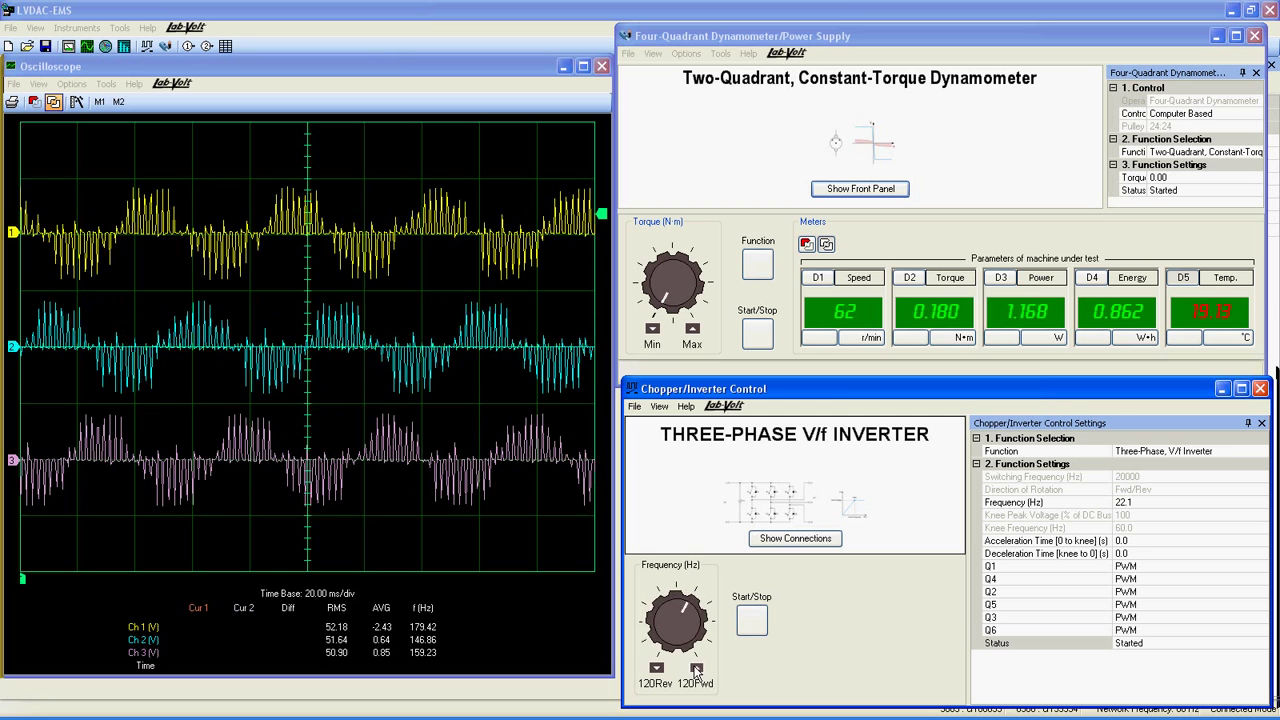
left_click(697, 670)
left_click(697, 670)
left_click(697, 670)
left_click(697, 670)
left_click(697, 670)
left_click(697, 670)
left_click(697, 670)
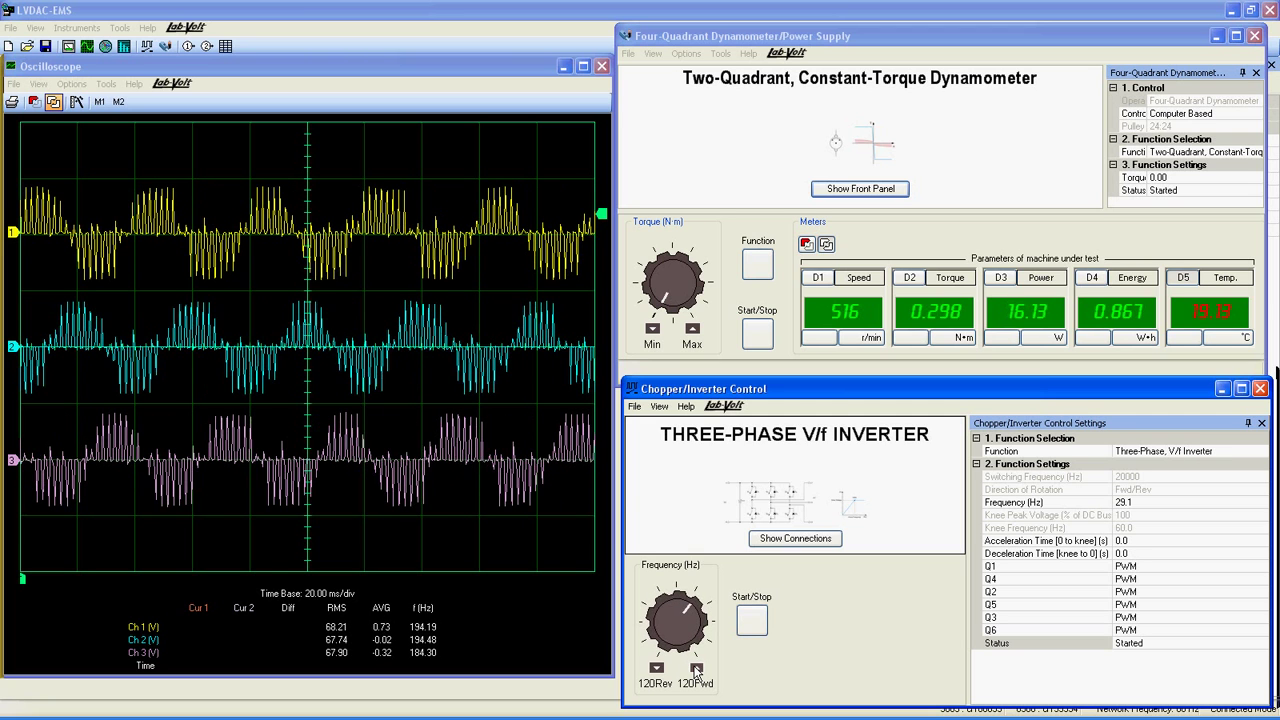
left_click(697, 670)
left_click(697, 670)
left_click(697, 670)
left_click(697, 670)
left_click(697, 670)
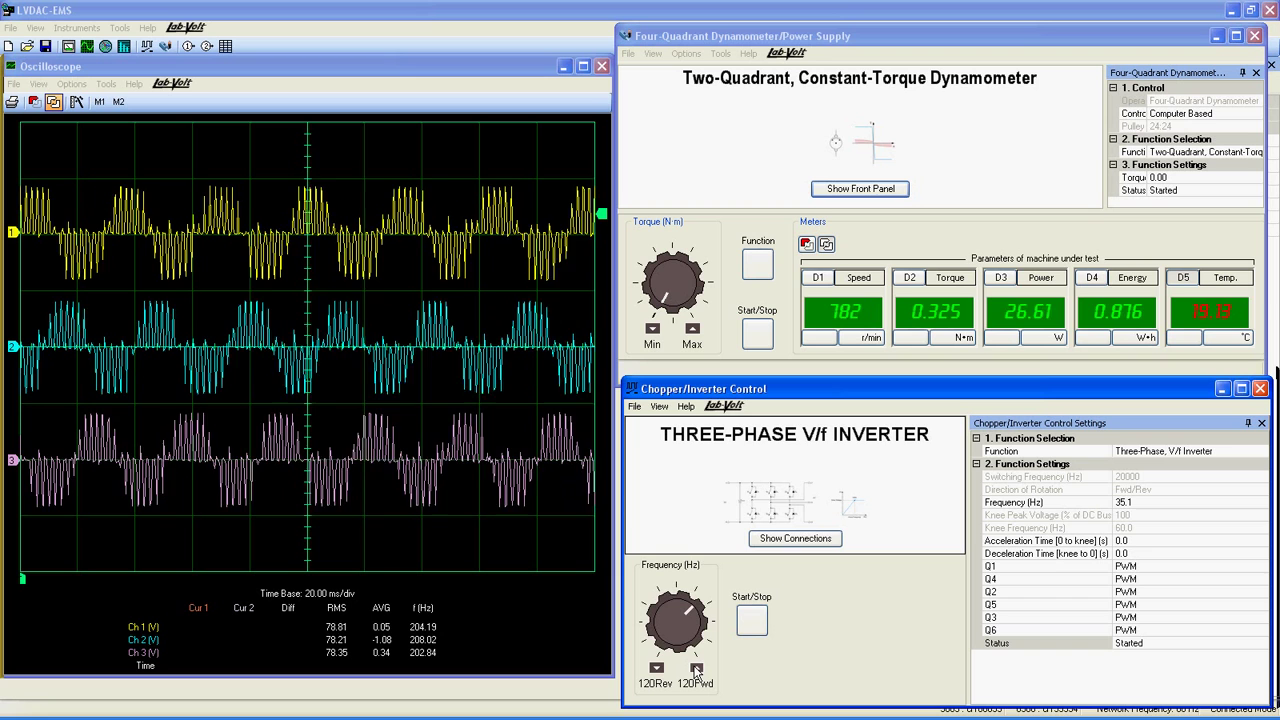
left_click(697, 670)
left_click(697, 670)
left_click(697, 670)
left_click(697, 670)
left_click(697, 670)
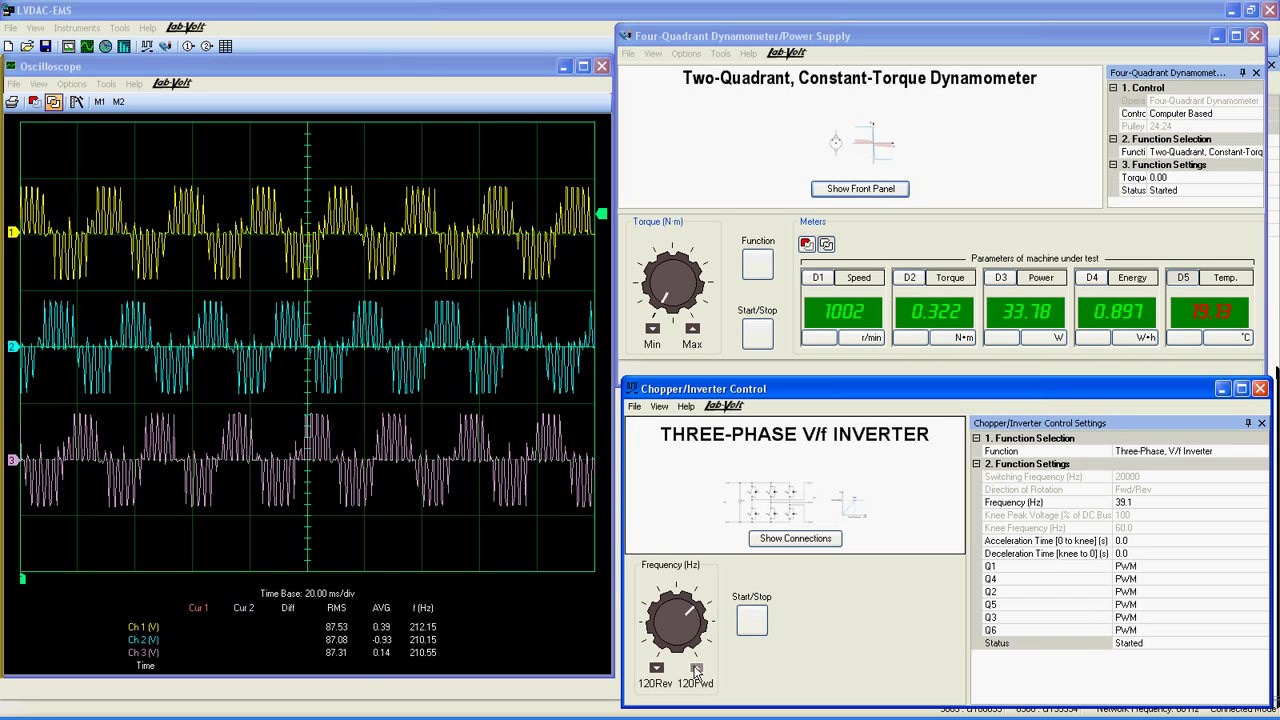
left_click(697, 670)
left_click(697, 670)
left_click(697, 670)
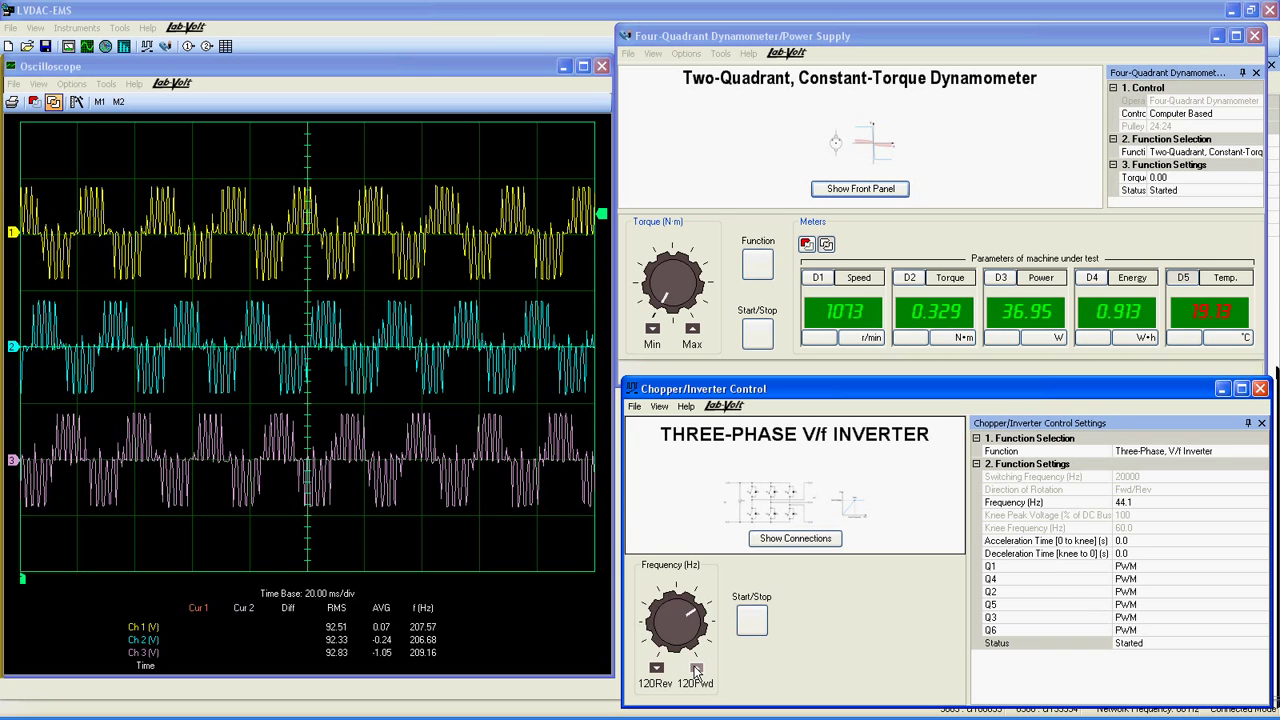
left_click(697, 670)
left_click(697, 670)
left_click(697, 670)
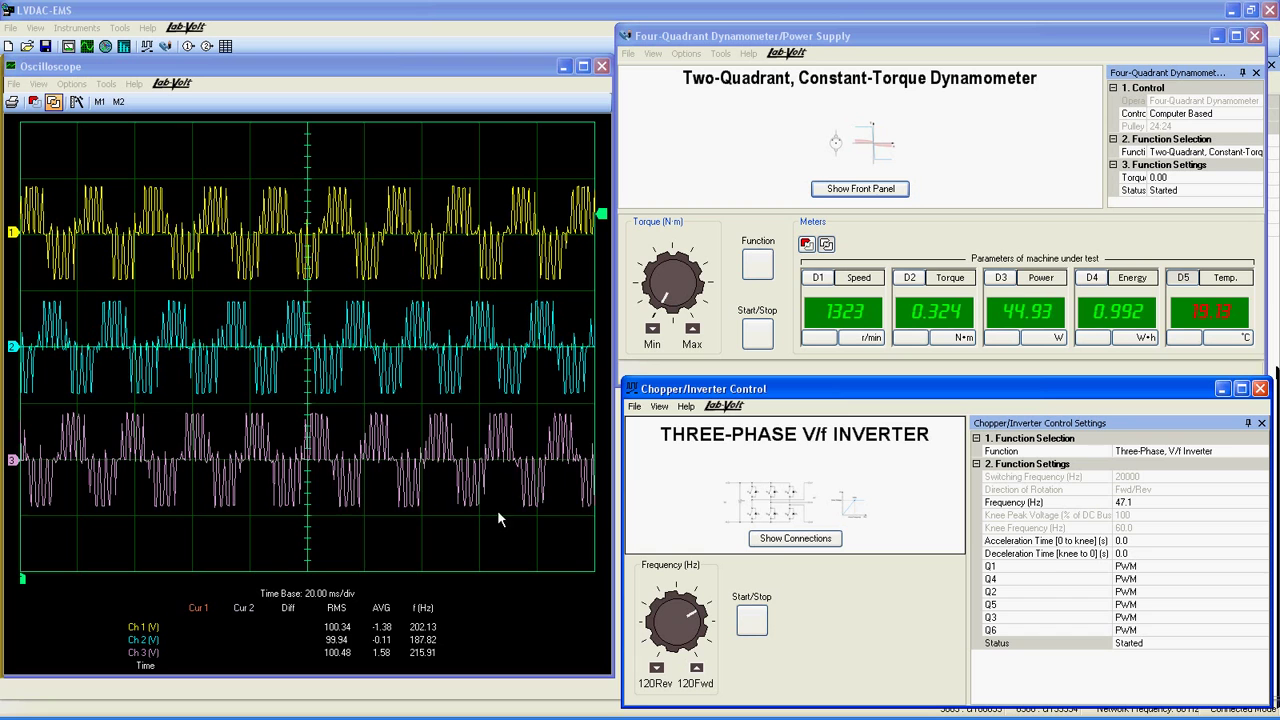
Step: Step the inverter frequency down from about 44 Hz toward 0 Hz
left_click(656, 668)
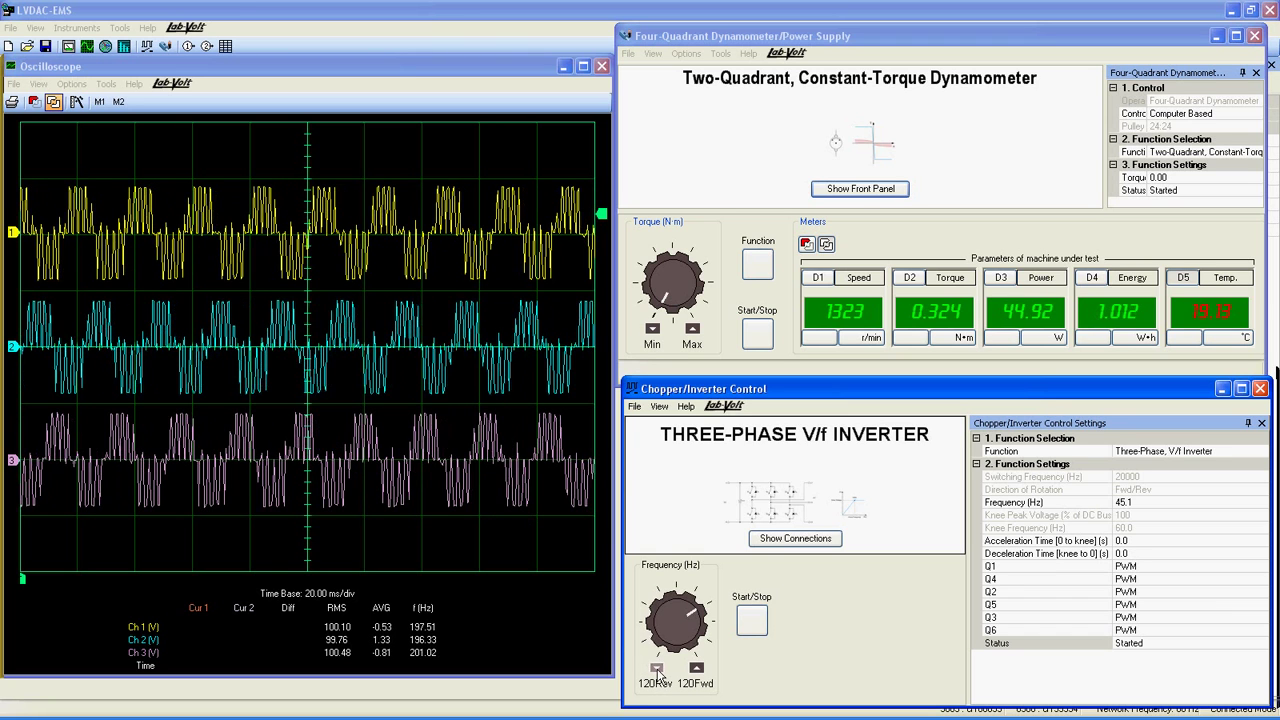
left_click(656, 668)
left_click(656, 668)
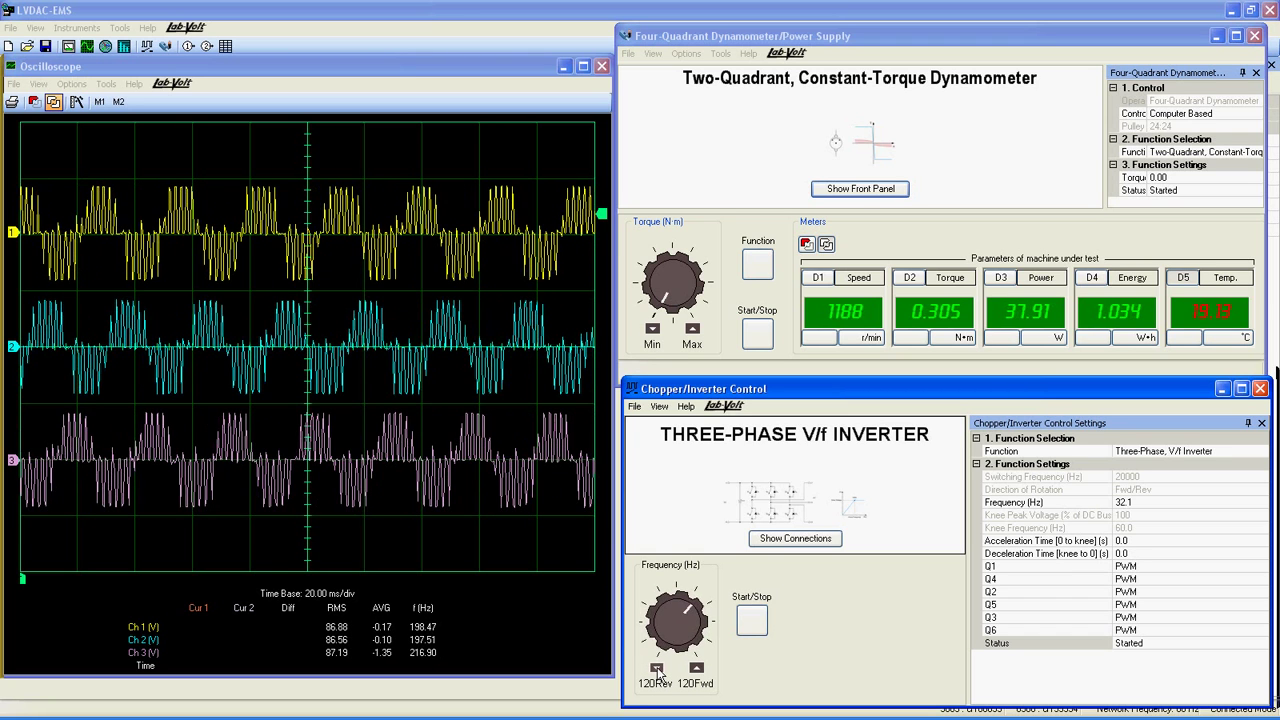
left_click(656, 668)
left_click(656, 668)
left_click(656, 668)
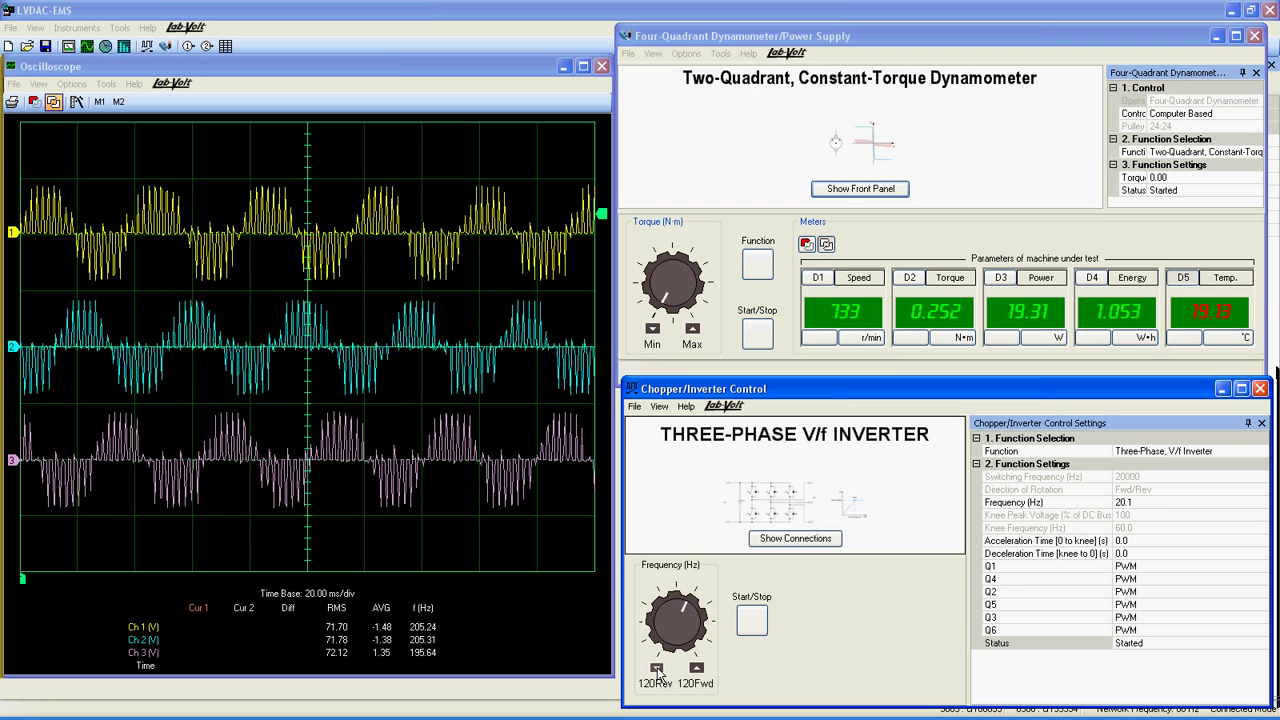
left_click(656, 668)
left_click(656, 668)
left_click(656, 668)
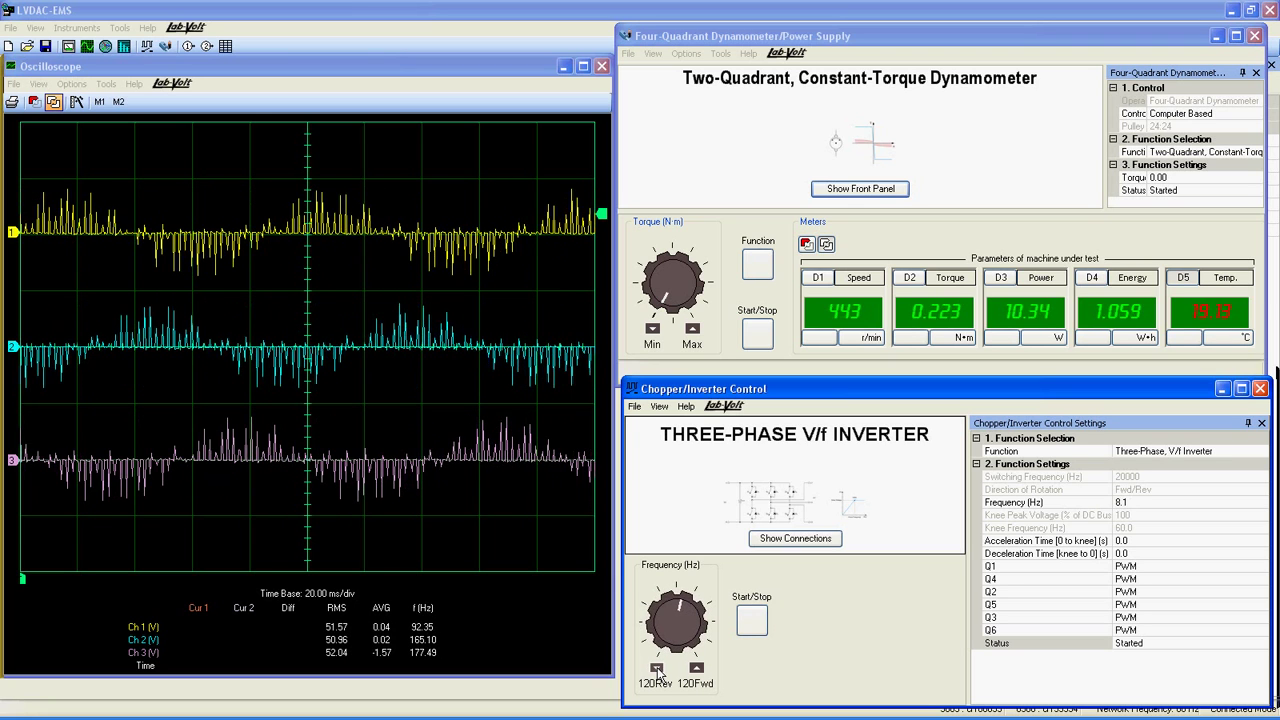
left_click(656, 668)
left_click(656, 668)
Step: Take the frequency negative to reverse the motor, down to -50.9 Hz
left_click(656, 668)
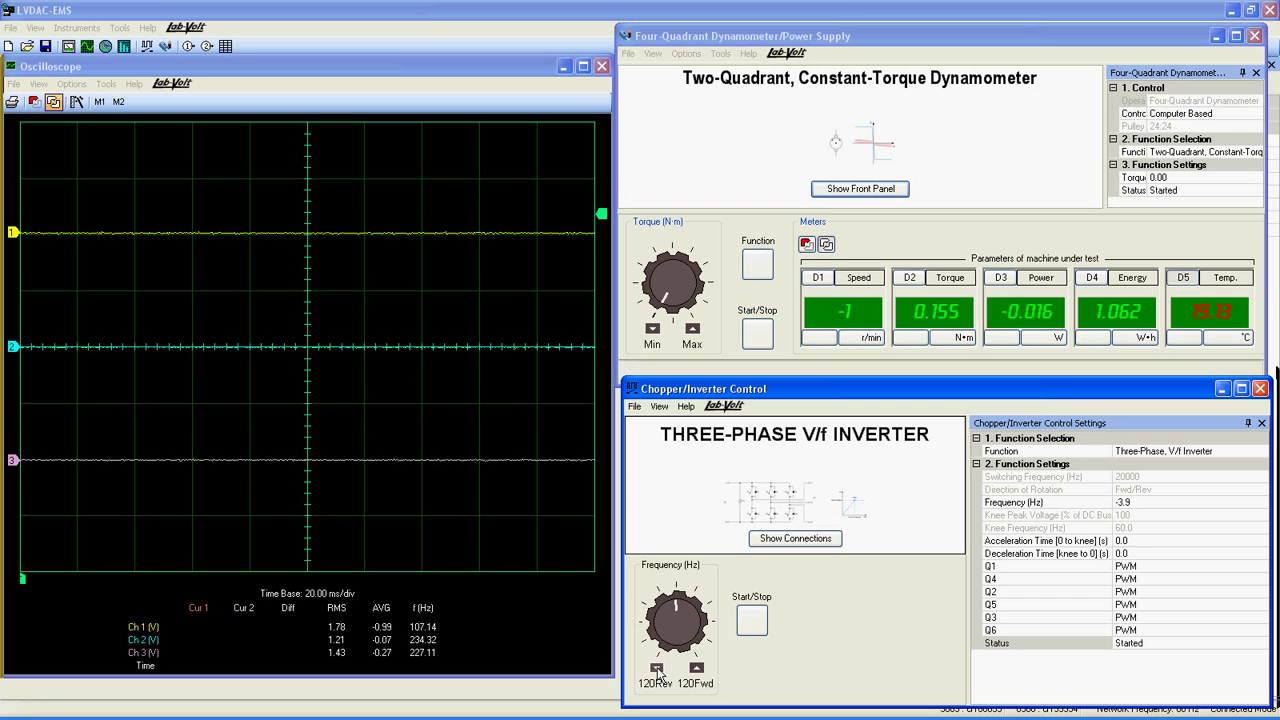
left_click(656, 668)
left_click(656, 668)
left_click(656, 668)
left_click(656, 668)
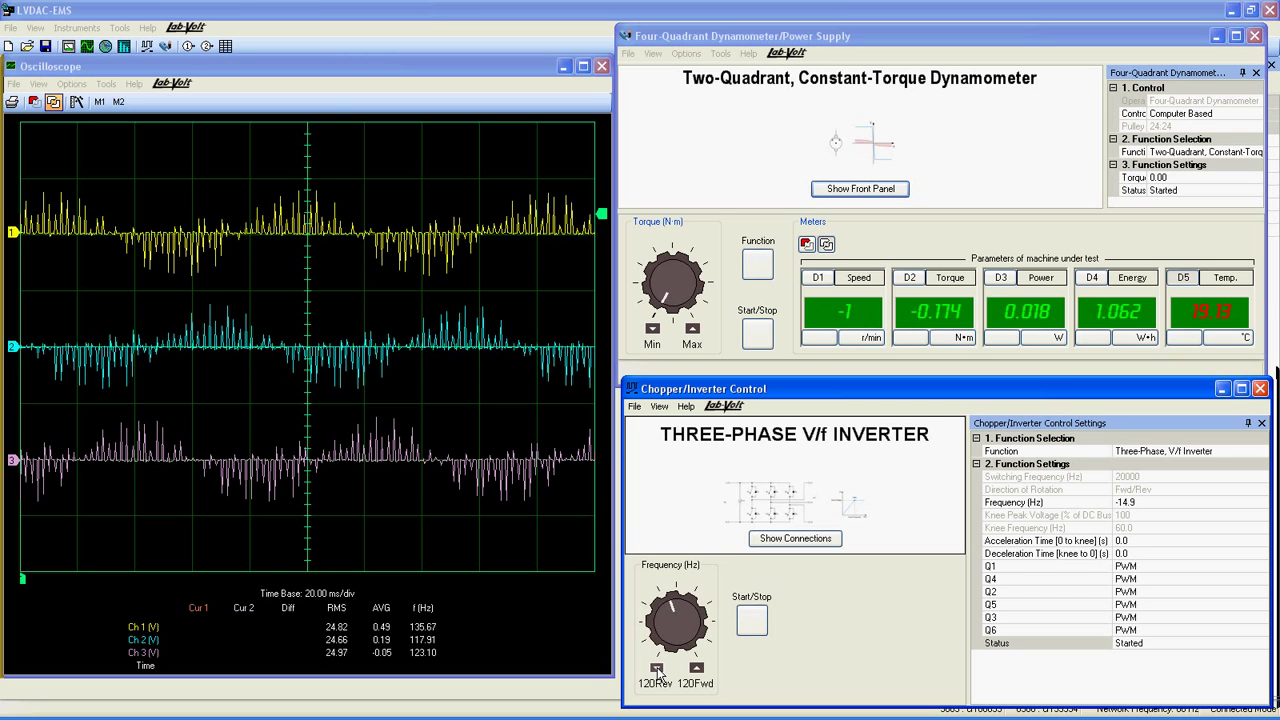
left_click(656, 668)
left_click(656, 668)
left_click(656, 668)
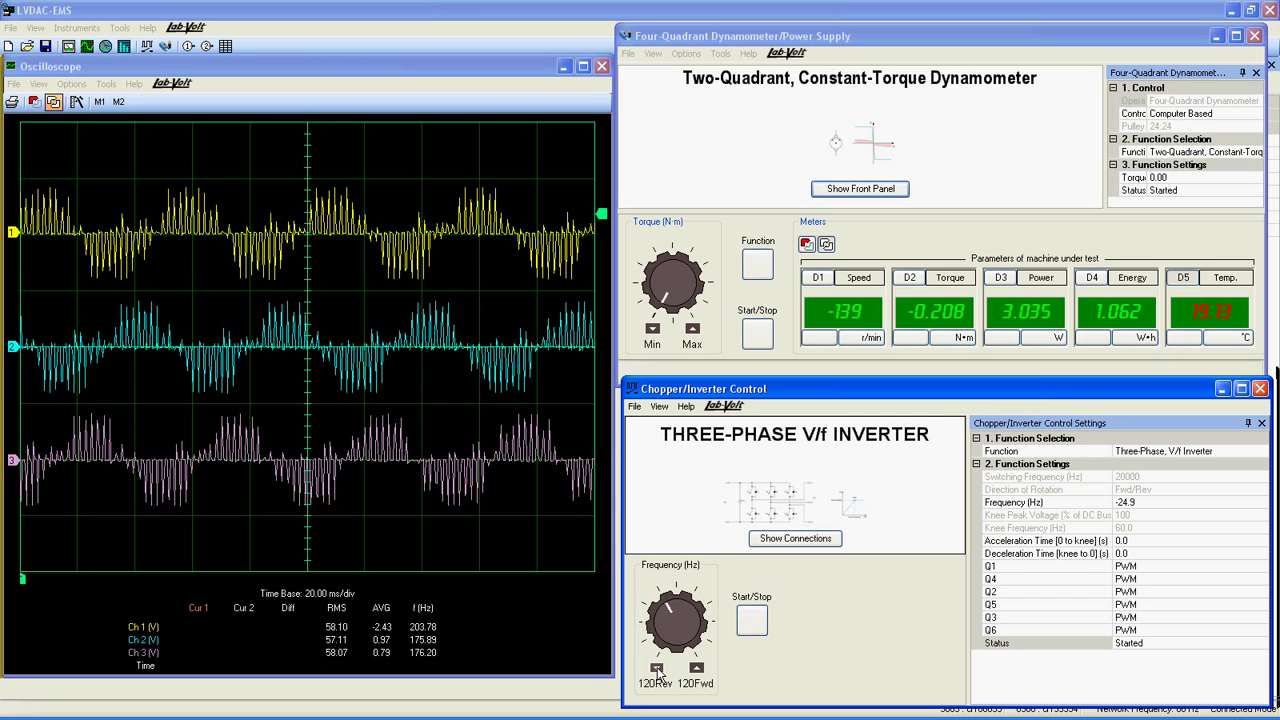
left_click(656, 668)
left_click(656, 668)
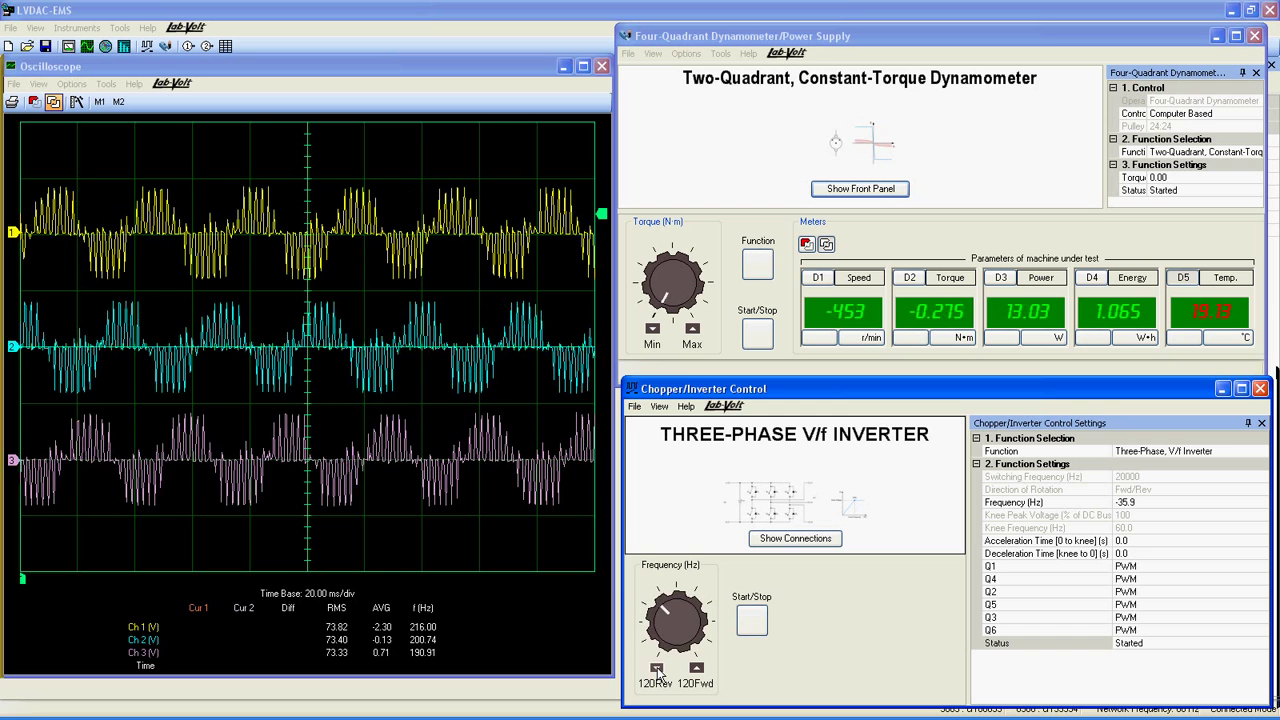
left_click(656, 668)
left_click(656, 668)
left_click(656, 668)
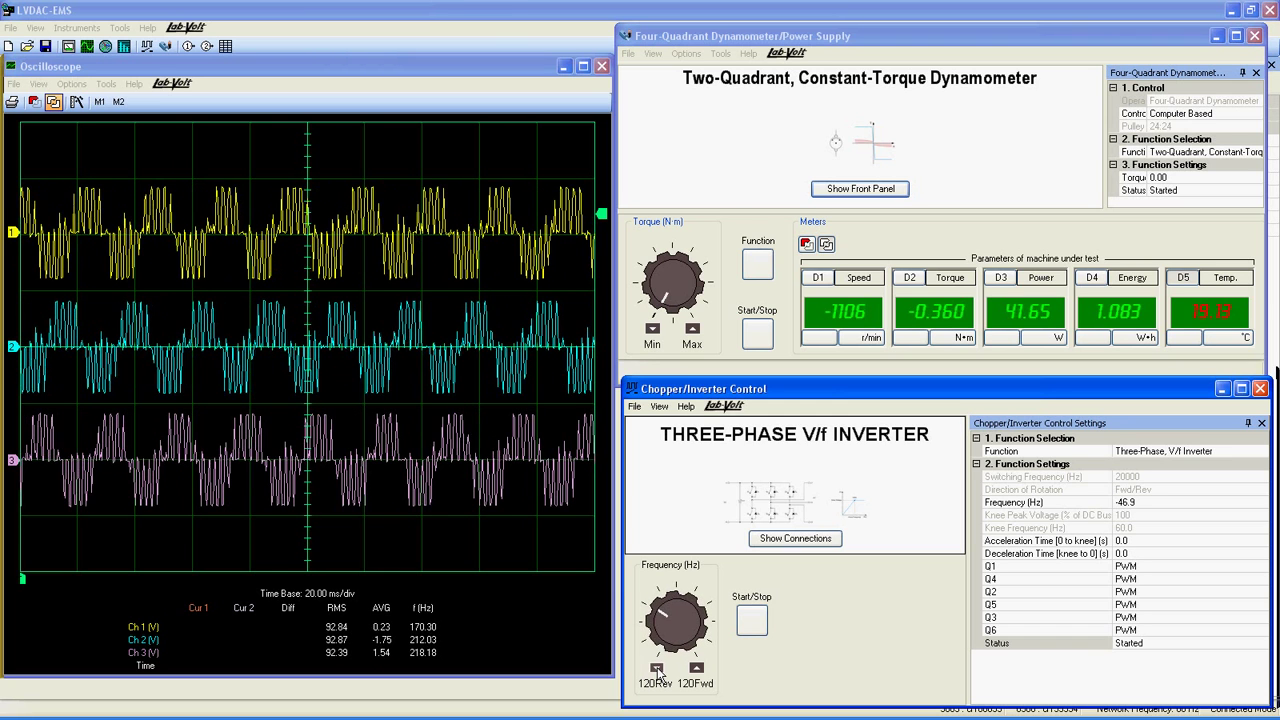
left_click(656, 668)
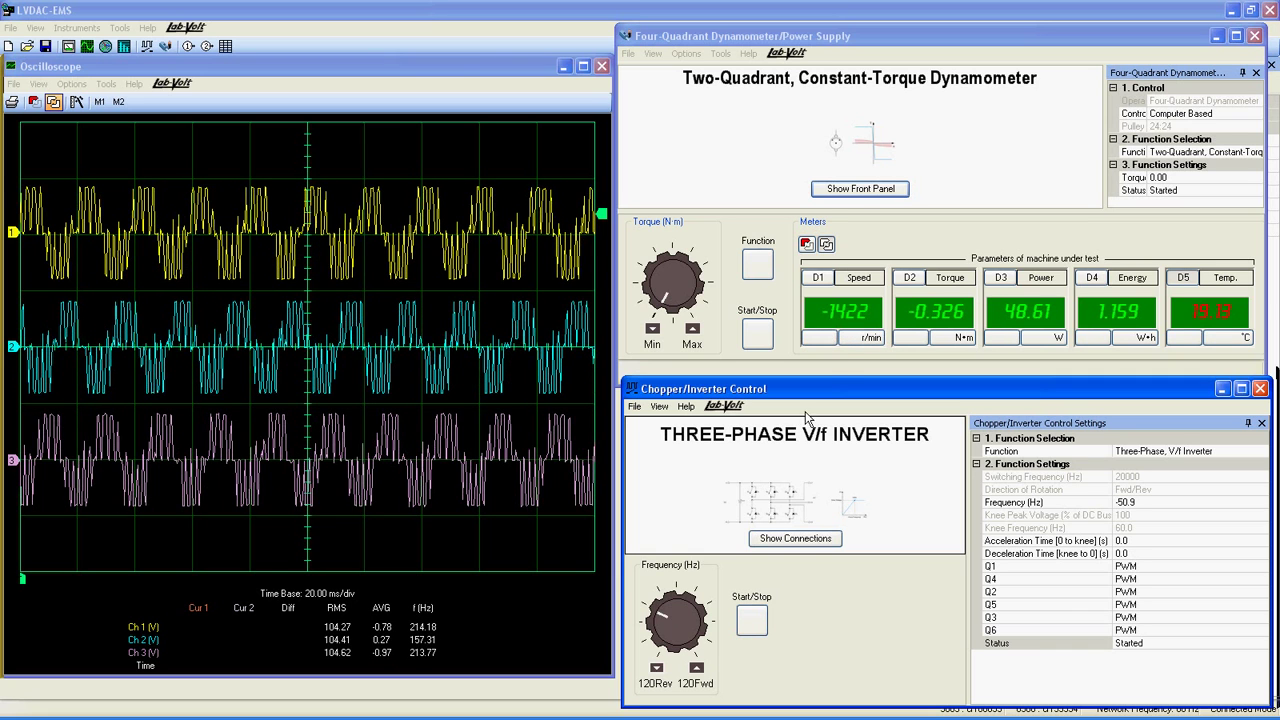
Step: Bring the reverse frequency back to -32.9 Hz, motor at -921 r/min
left_click(697, 669)
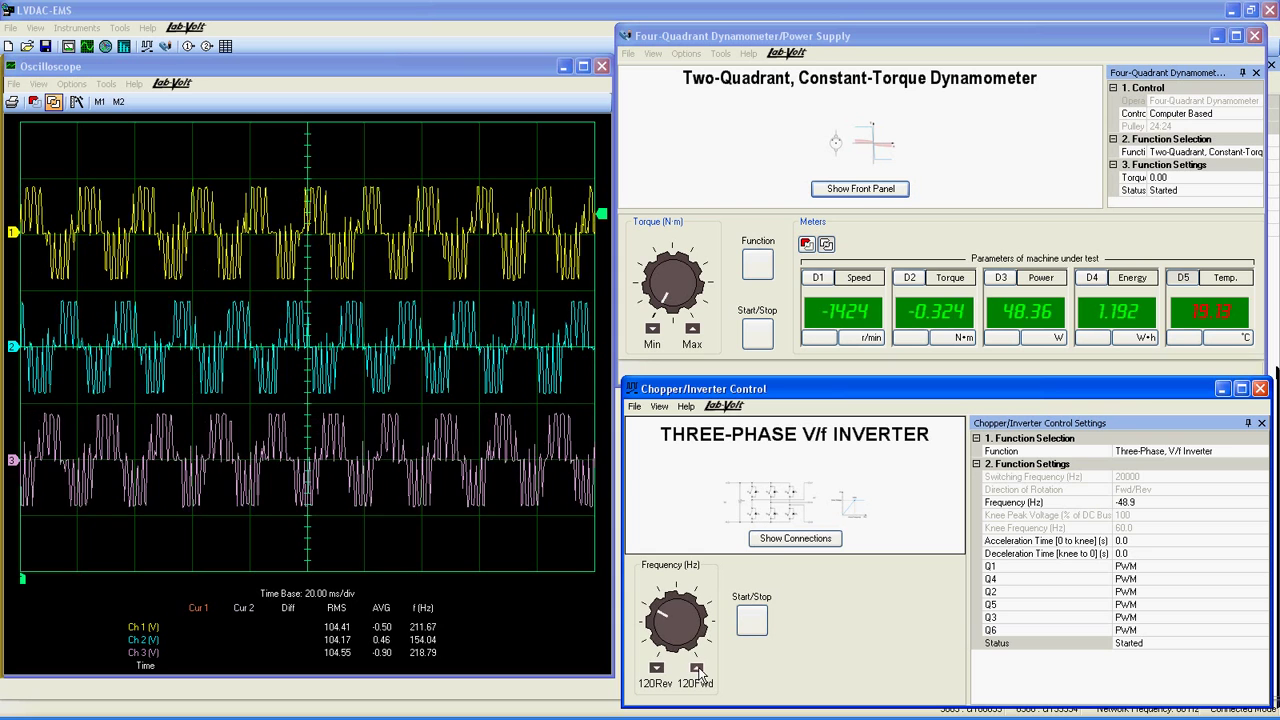
left_click(697, 669)
left_click(697, 669)
left_click(697, 669)
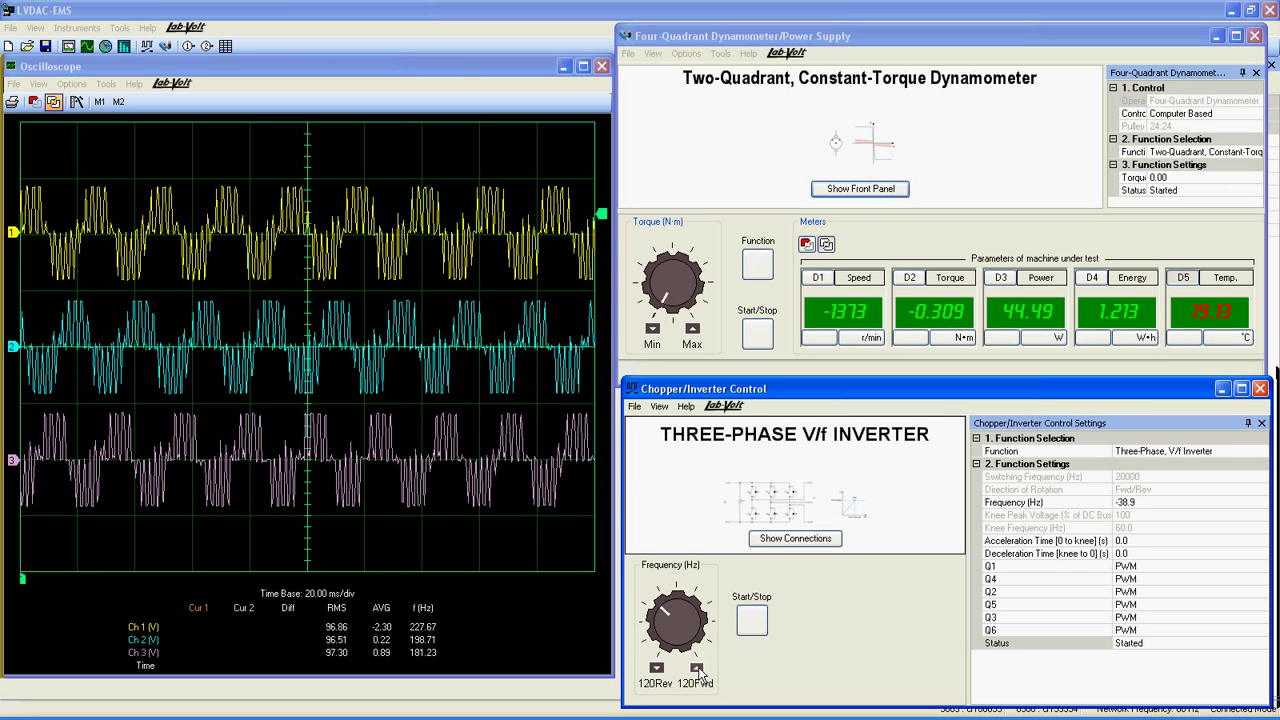
left_click(697, 669)
left_click(697, 669)
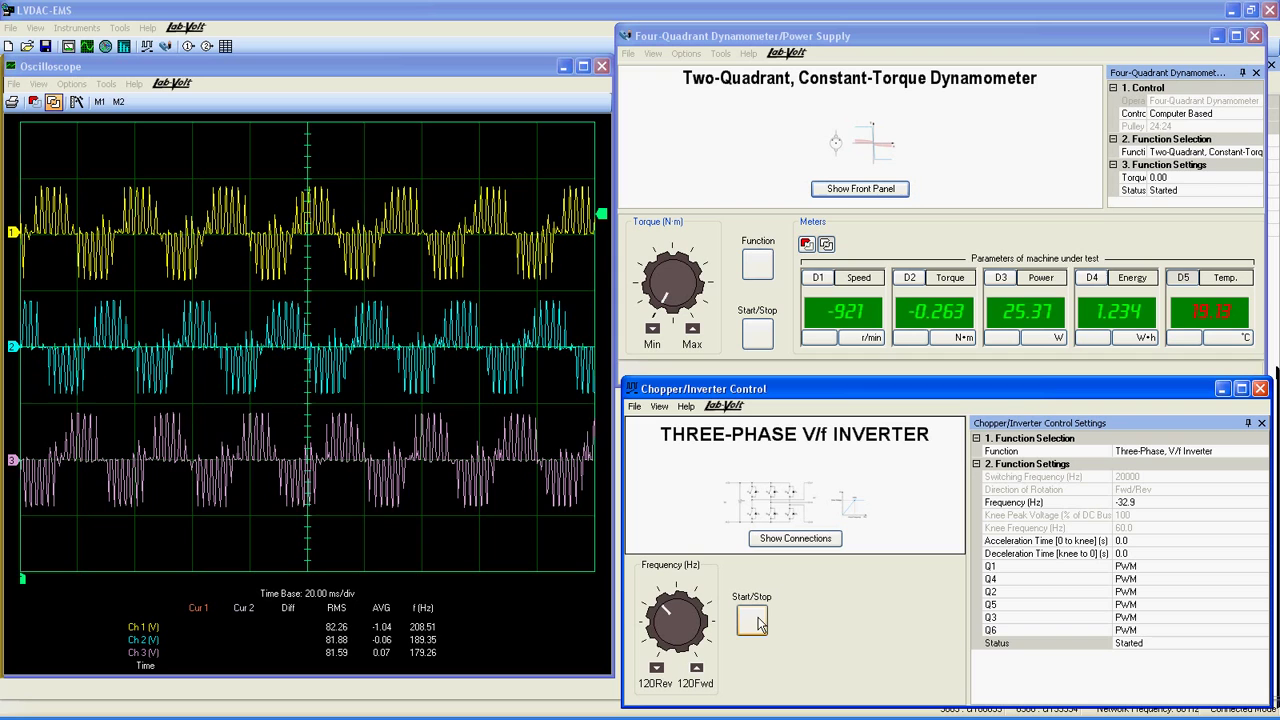